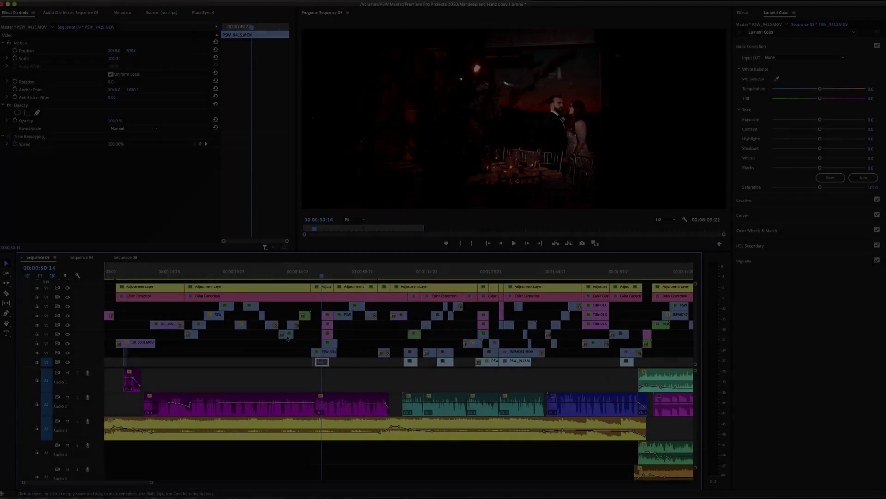
- Preview the opening beach shot and the resort drone shot at 00:00:15:07 on the timeline
left_click(261, 276)
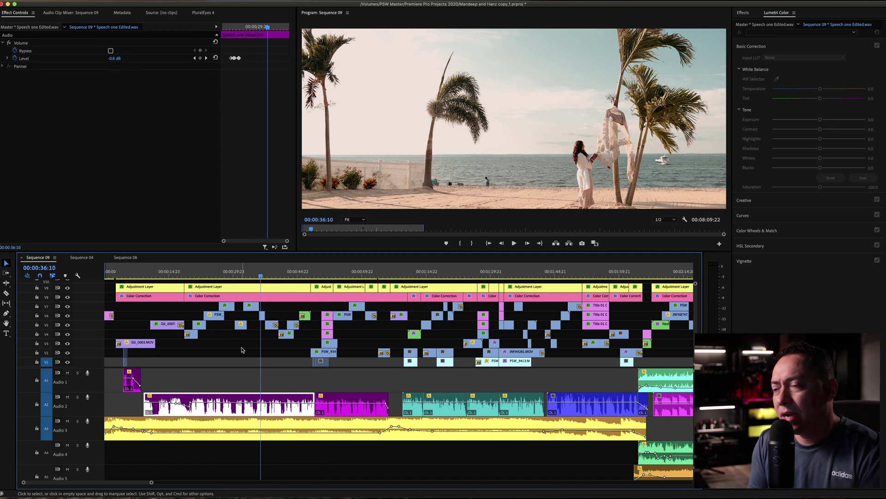
left_click(171, 276)
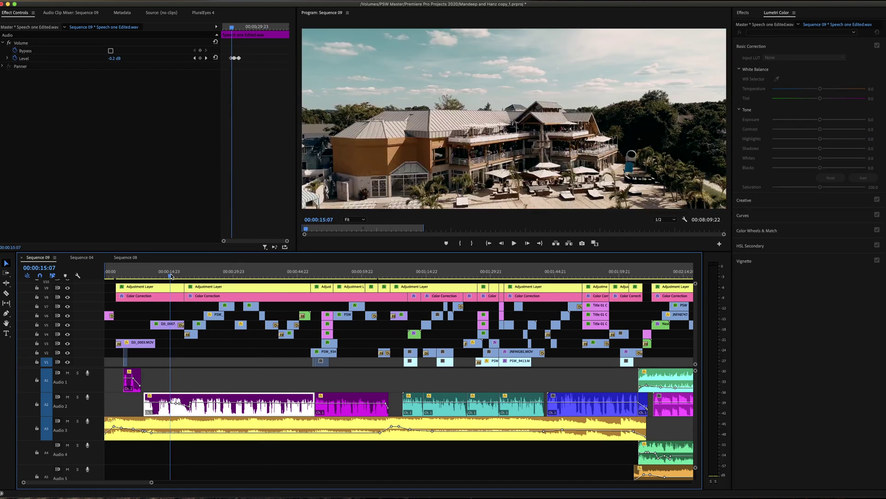
left_click_drag(177, 276, 211, 276)
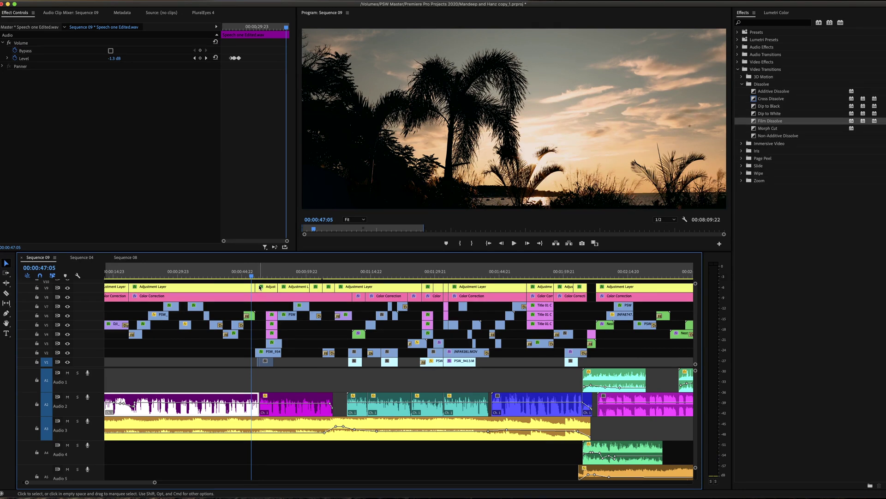
mouse_move(260, 286)
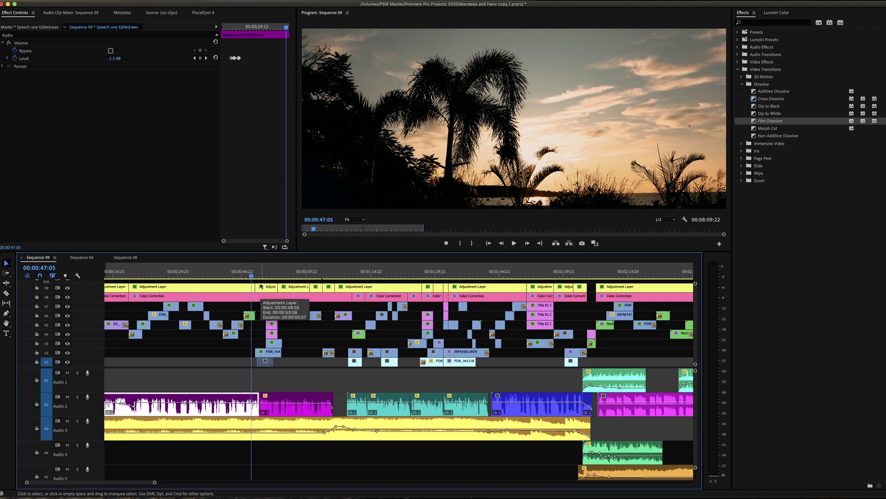
key("Down")
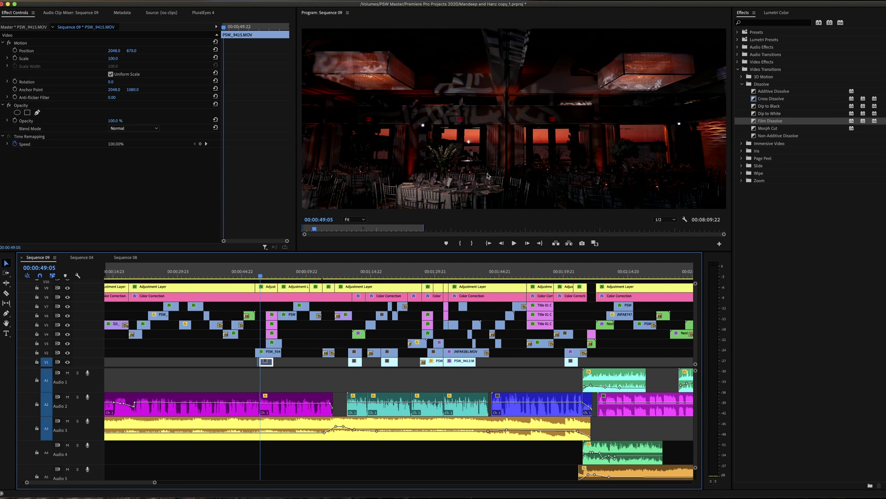
left_click(252, 277)
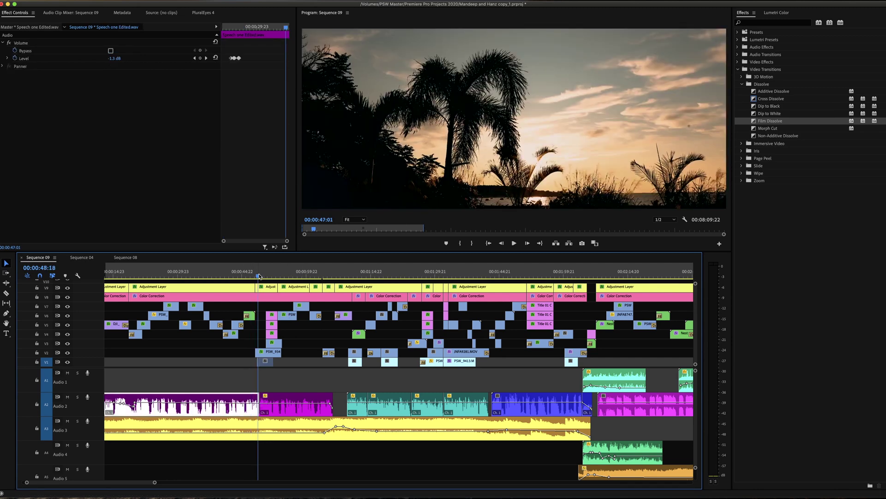
left_click(260, 278)
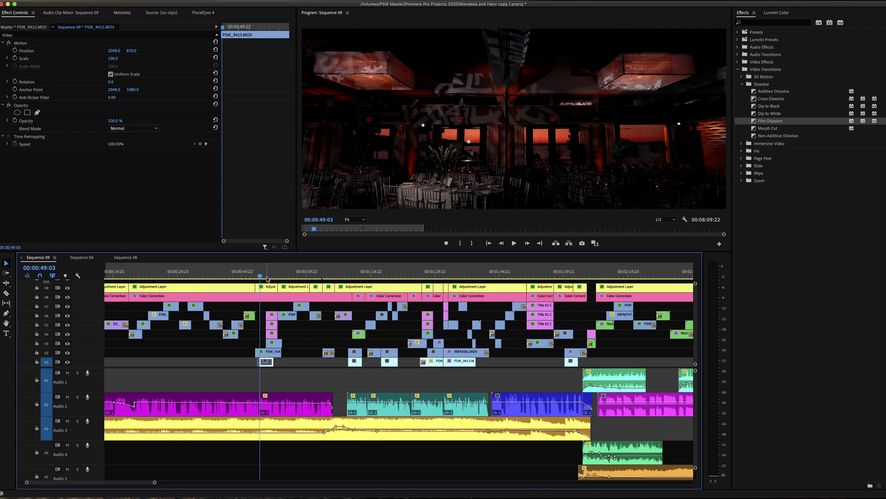
key("space")
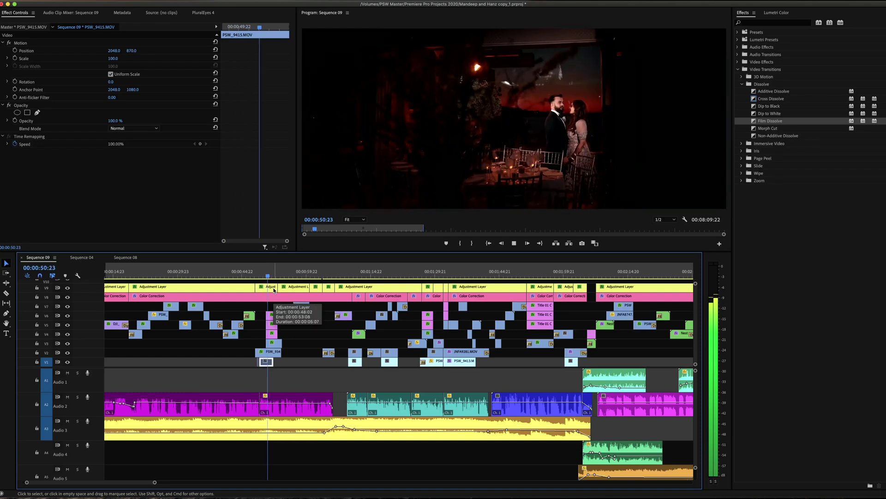
key("space")
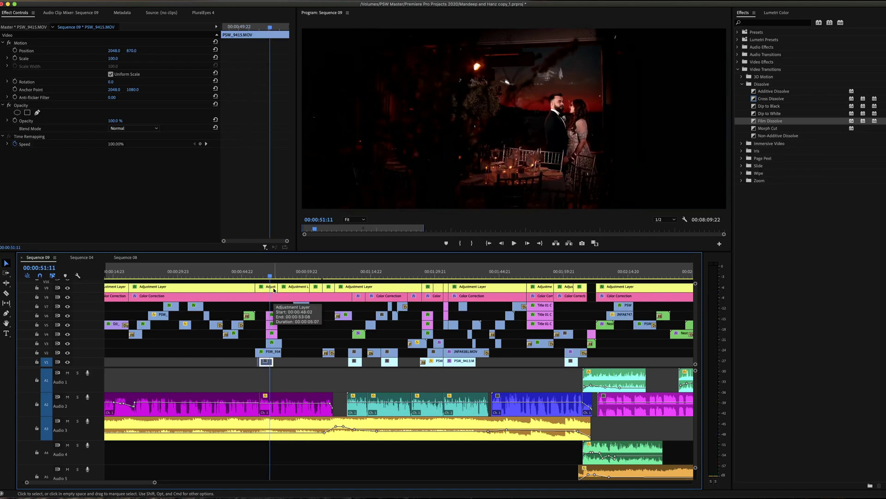
key("Up")
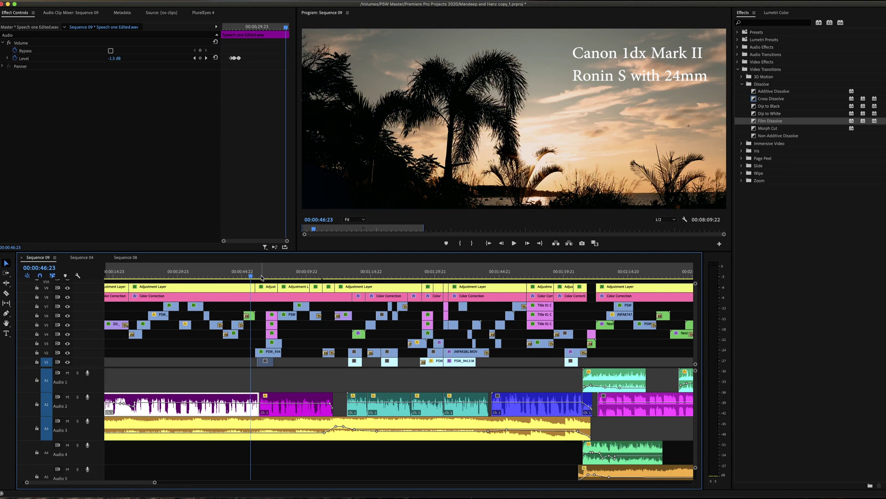
key("Down")
left_click(269, 353)
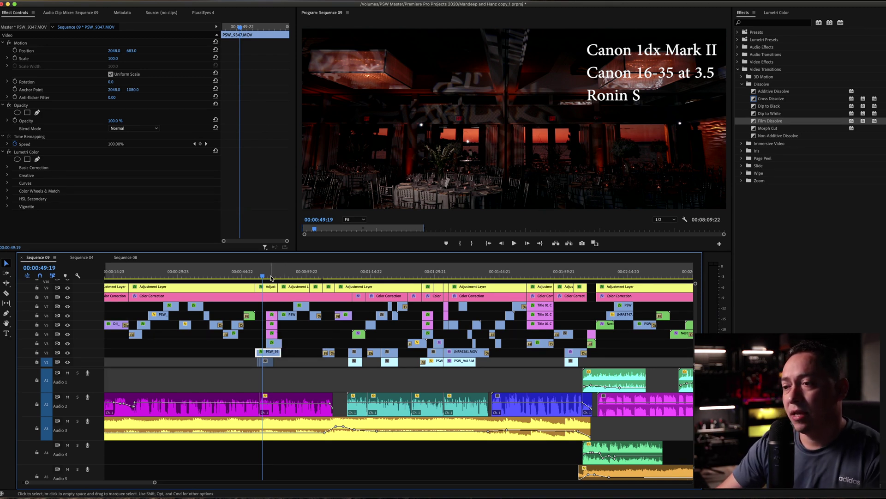
left_click(270, 276)
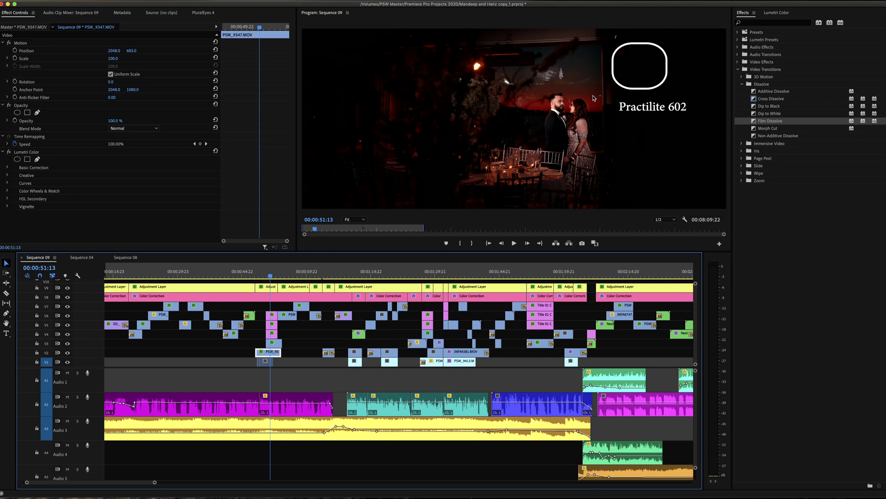
key("Up")
key("space")
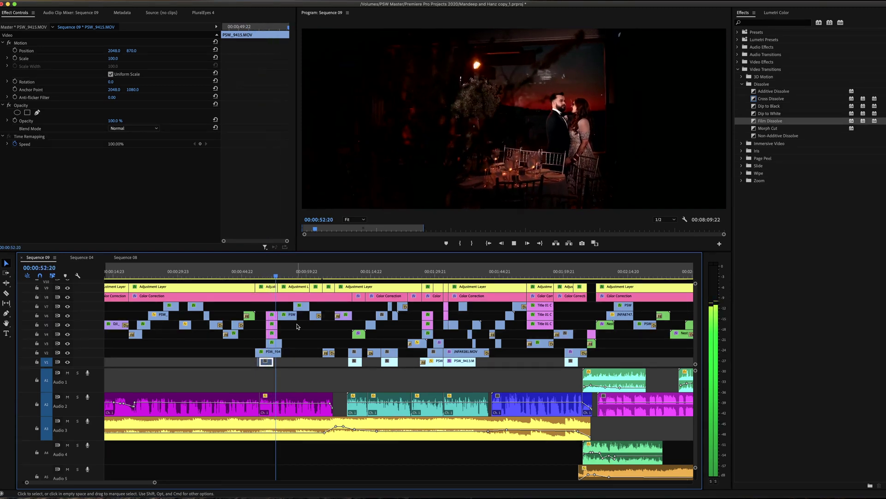
key("space")
key("d")
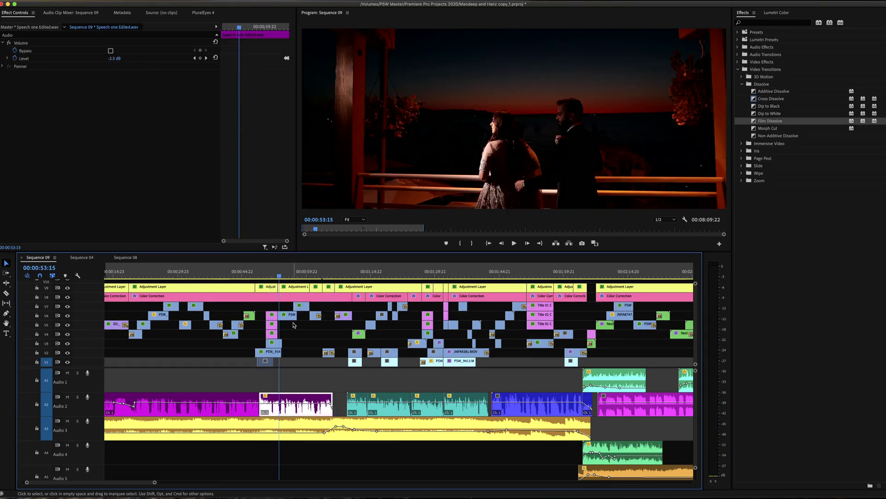
left_click(306, 328)
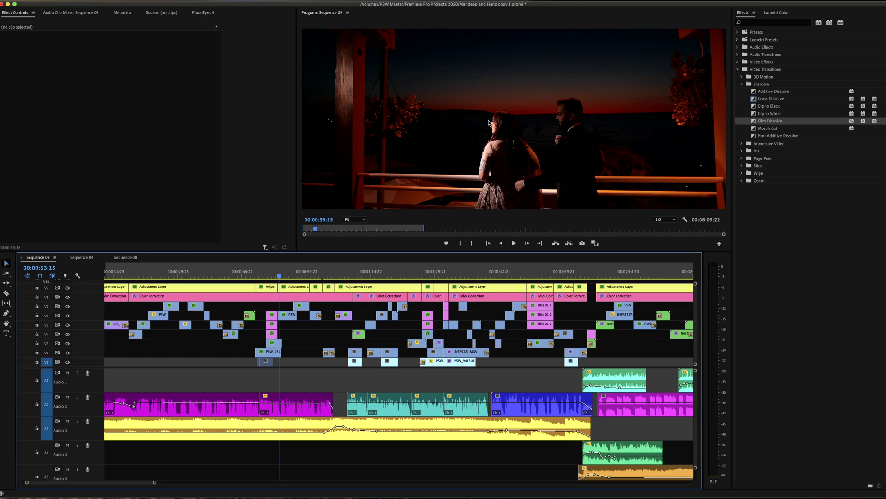
key("space")
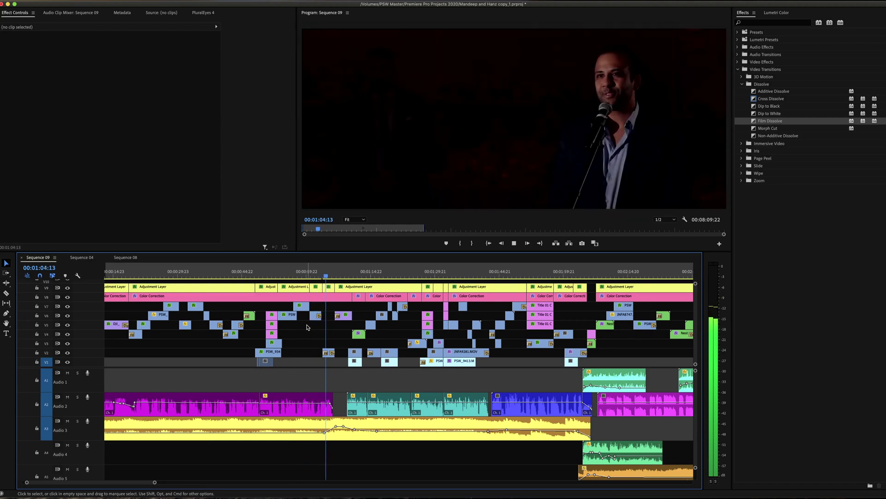
key("space")
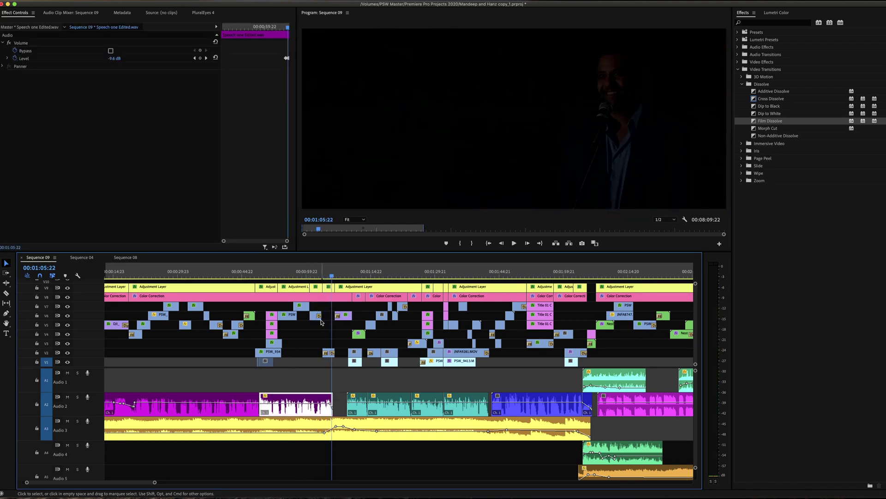
left_click(252, 277)
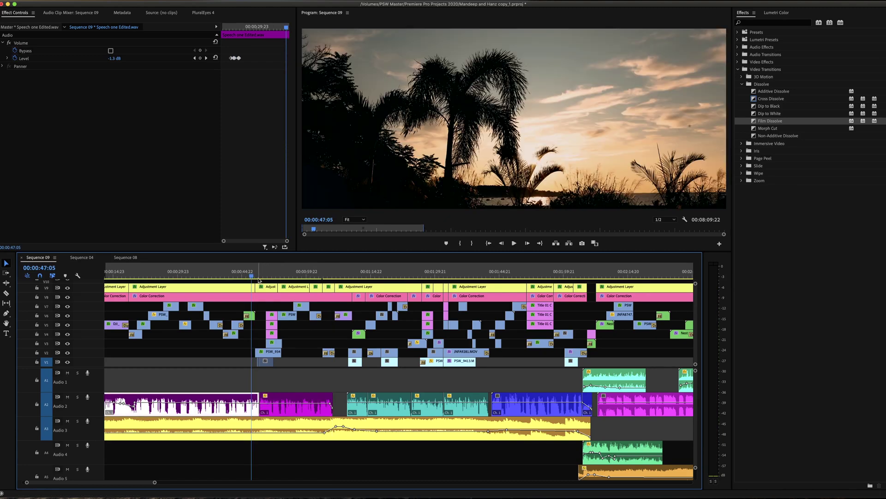
left_click(261, 277)
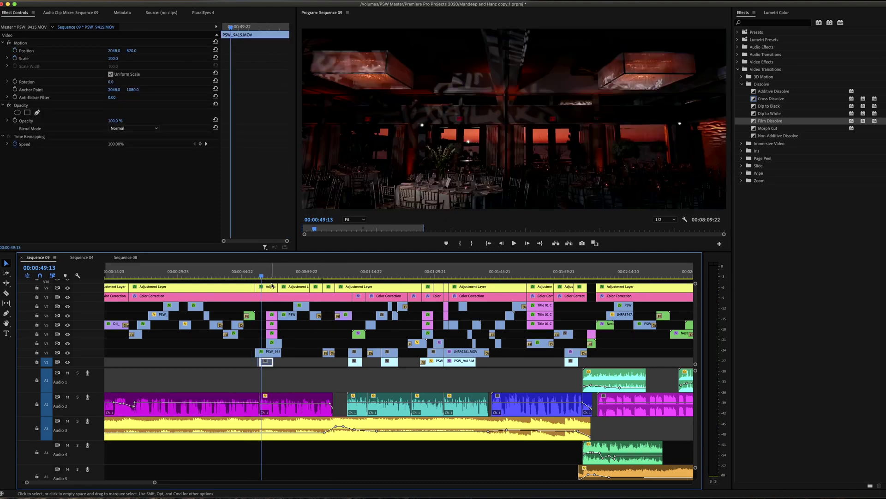
left_click(287, 277)
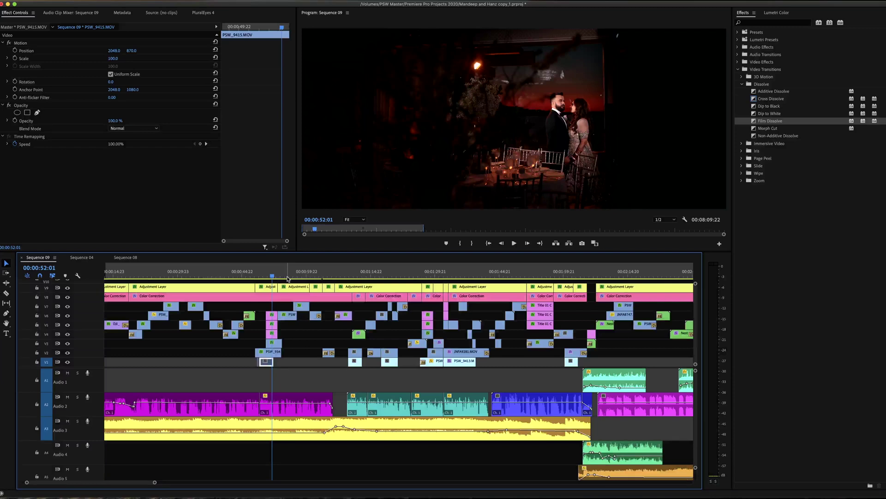
left_click_drag(287, 277, 298, 277)
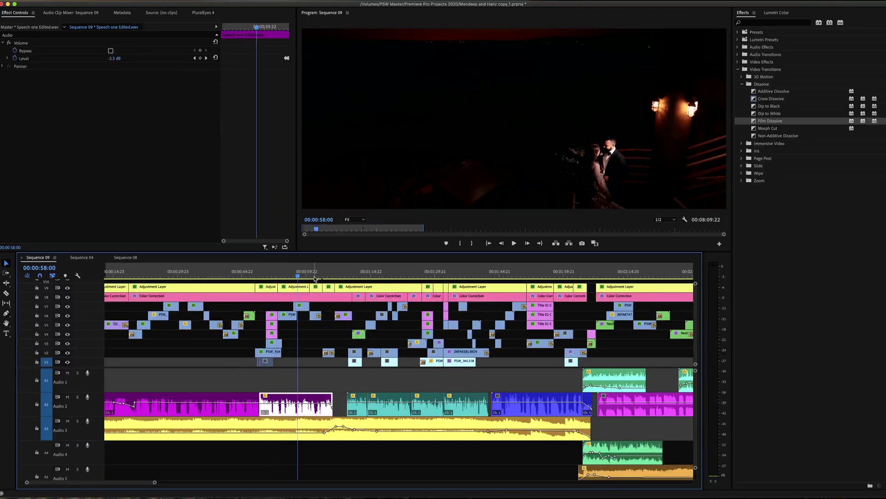
left_click(314, 277)
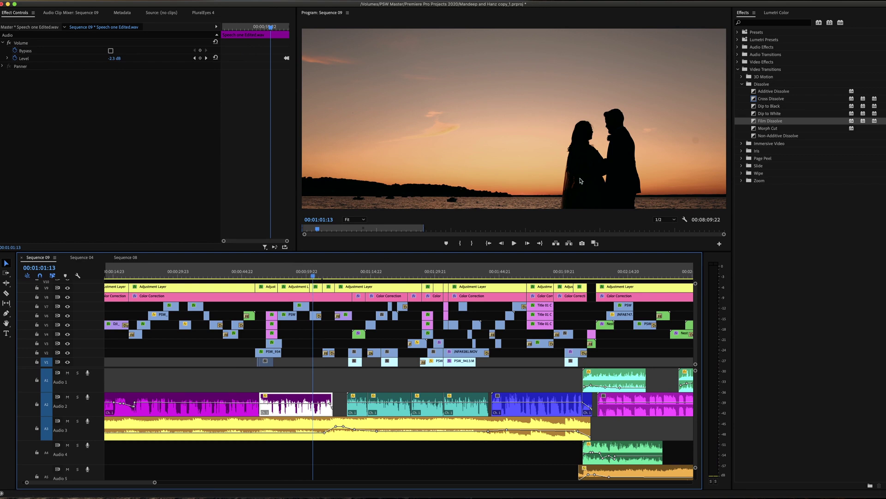
left_click(252, 273)
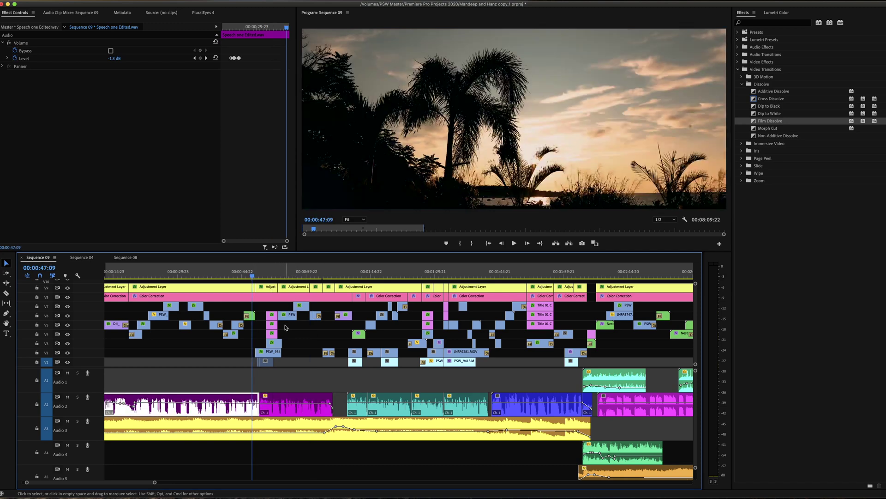
left_click(325, 334)
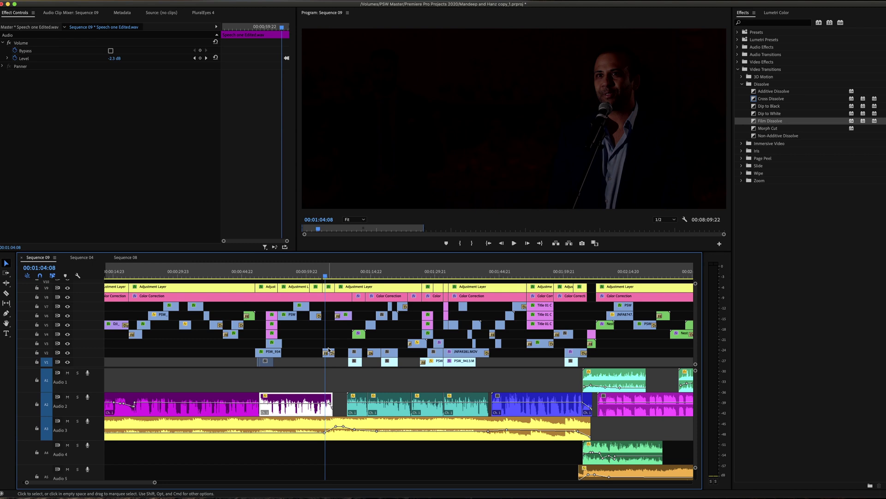
left_click(329, 276)
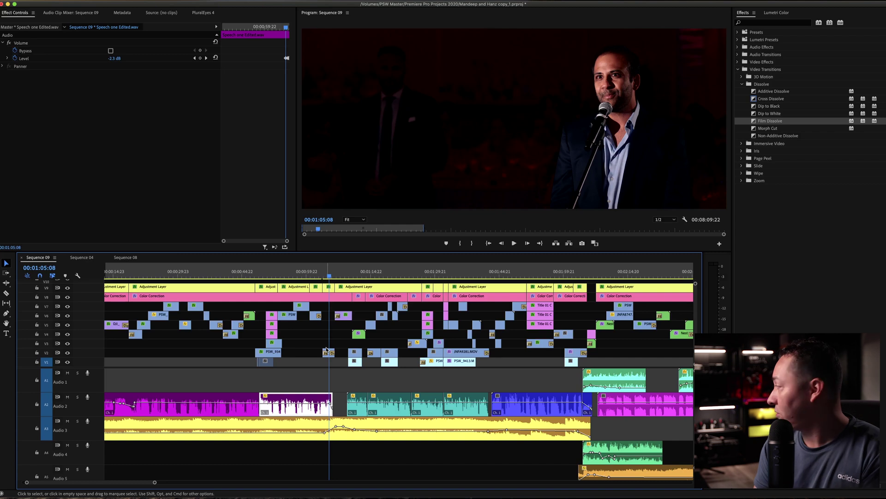
scroll(256, 428, "left", 2)
left_click(256, 428)
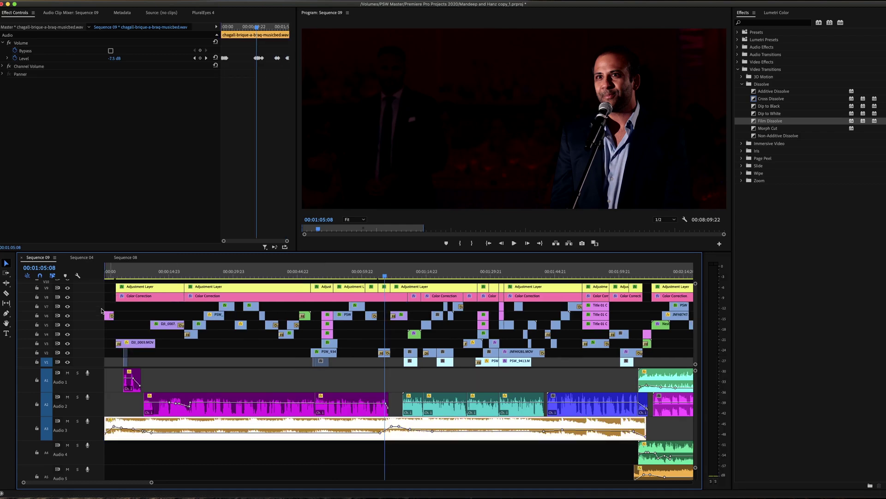
left_click_drag(111, 278, 101, 279)
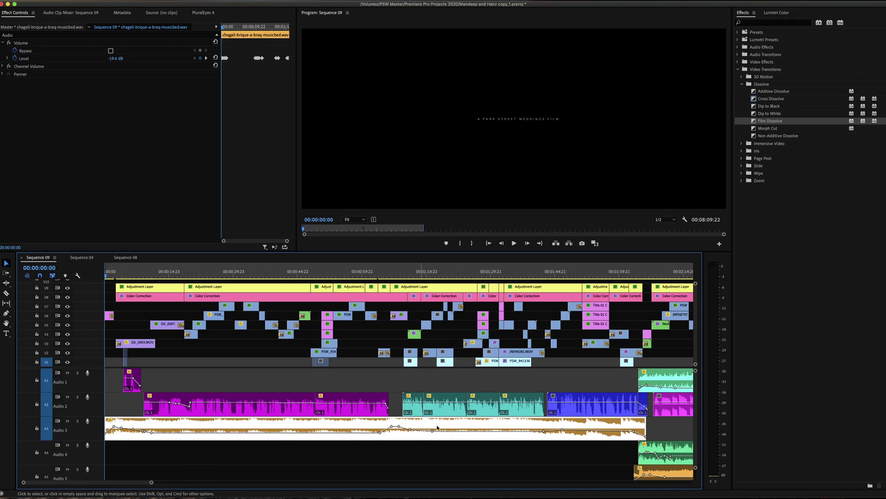
key("ctrl+z")
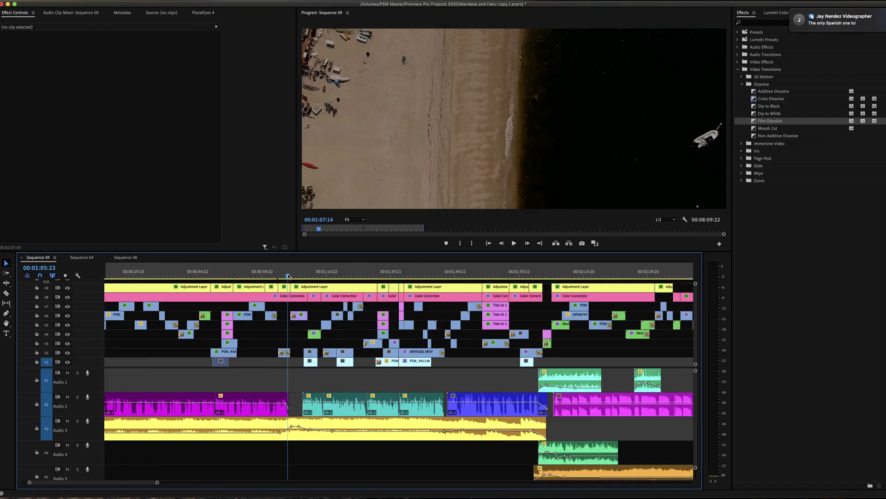
key("space")
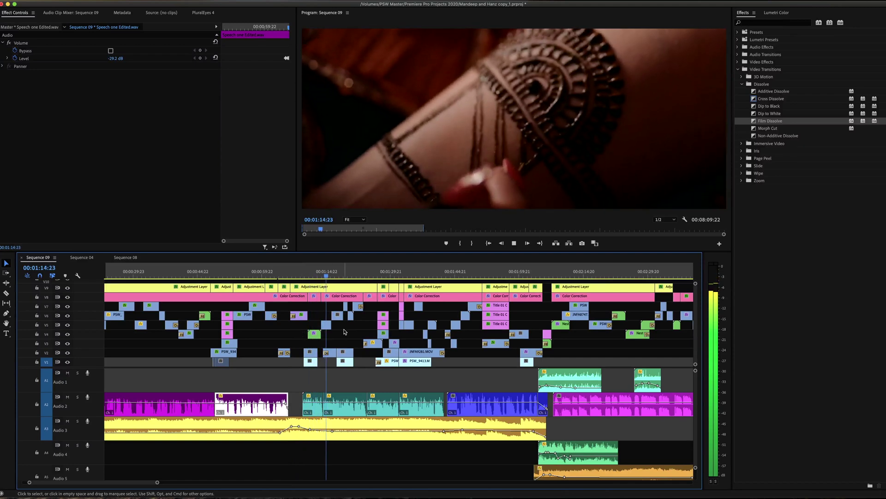
left_click(350, 331)
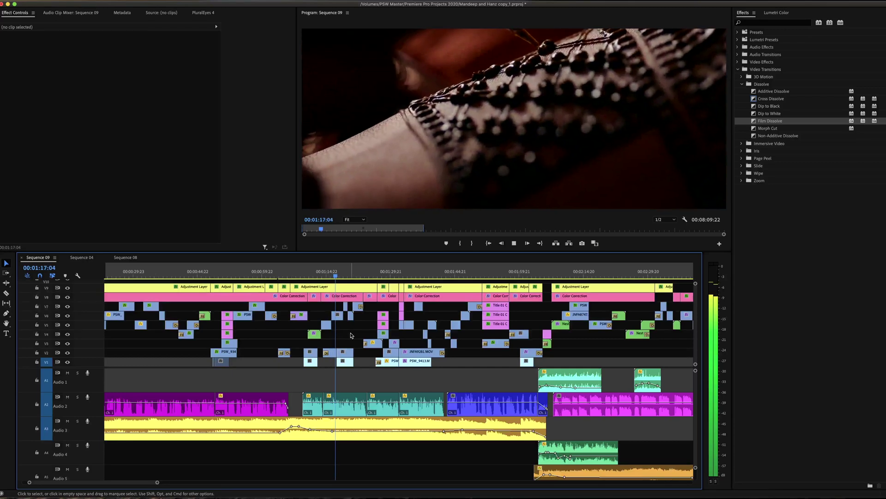
scroll(337, 332, "down", 3)
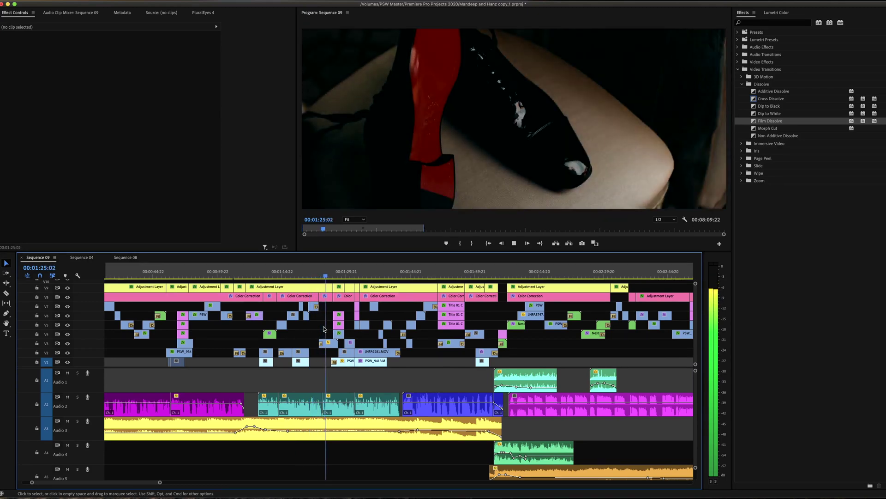
left_click(321, 286)
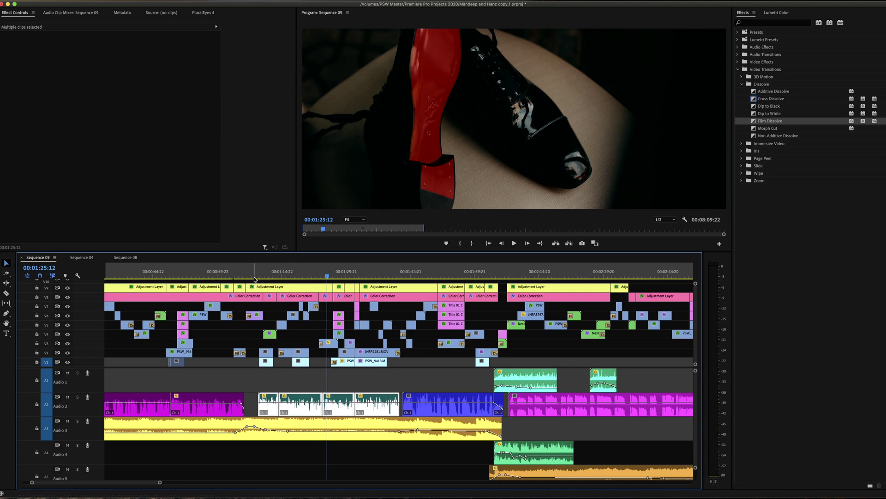
left_click(256, 277)
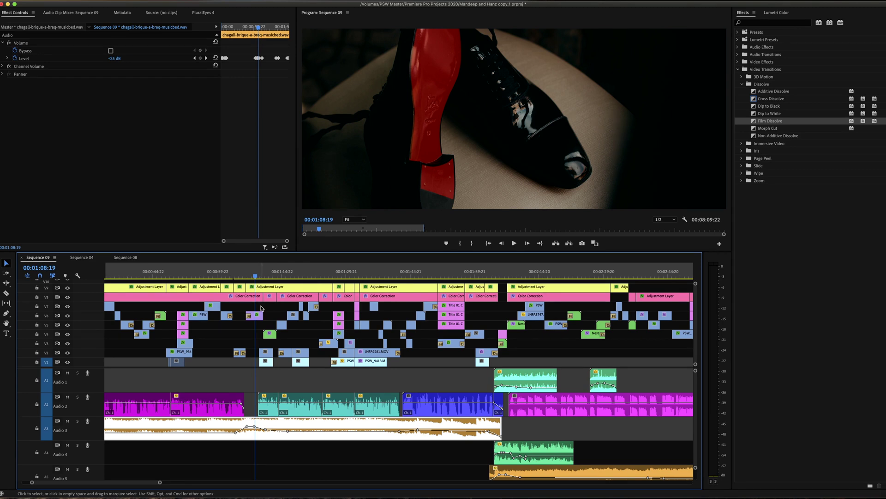
left_click(273, 311)
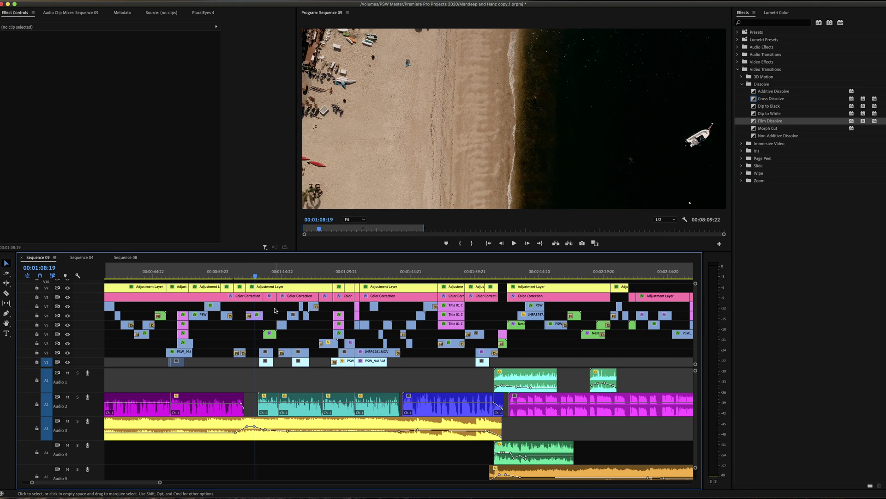
left_click(281, 324)
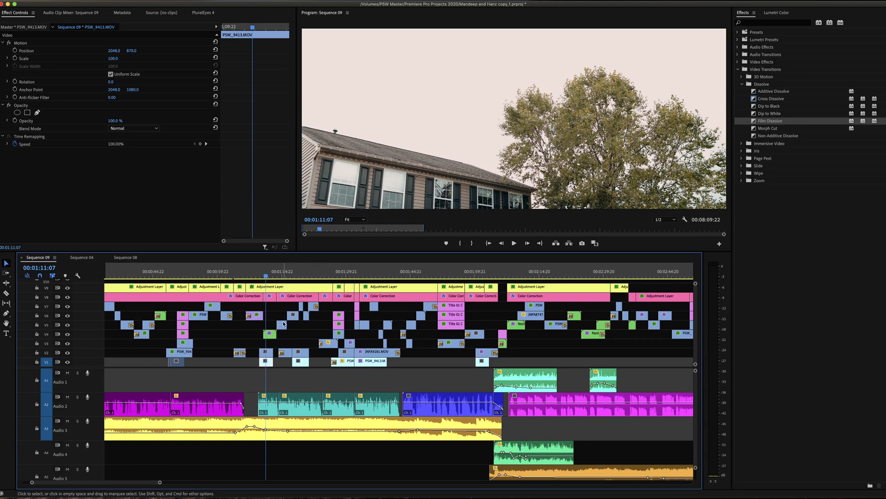
left_click(282, 325)
left_click(68, 421)
left_click(67, 421)
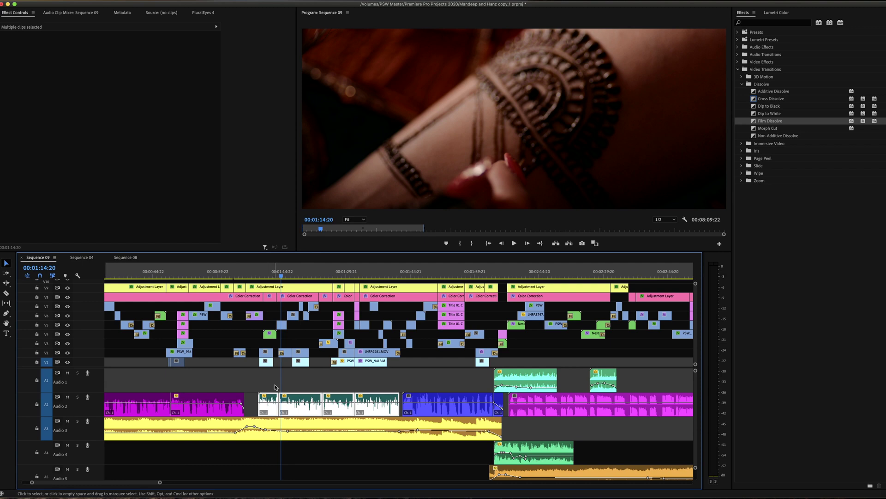
left_click(282, 278)
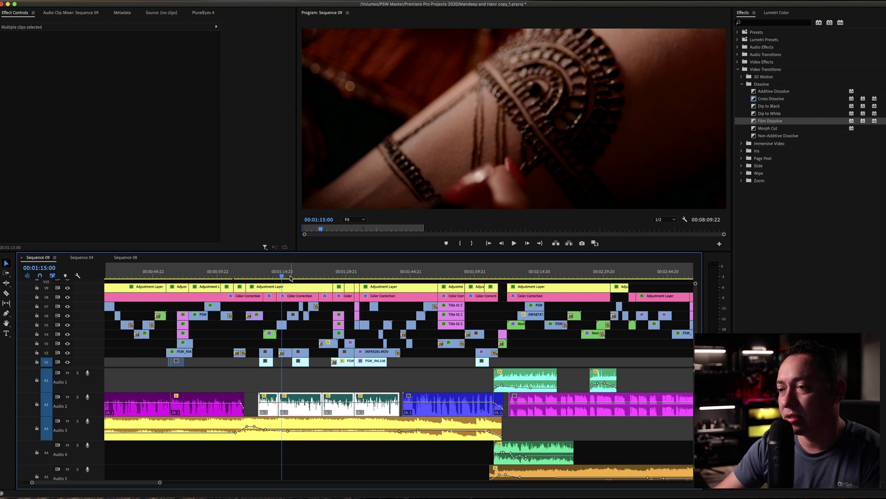
left_click(291, 278)
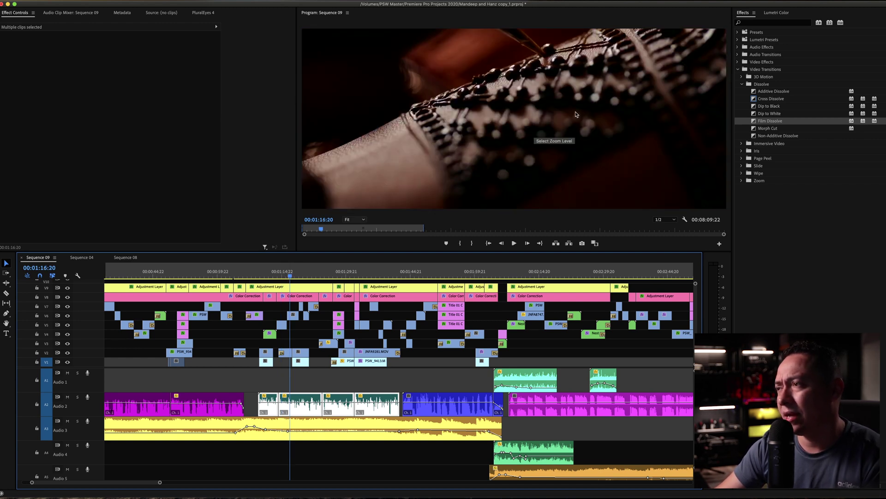
left_click(300, 276)
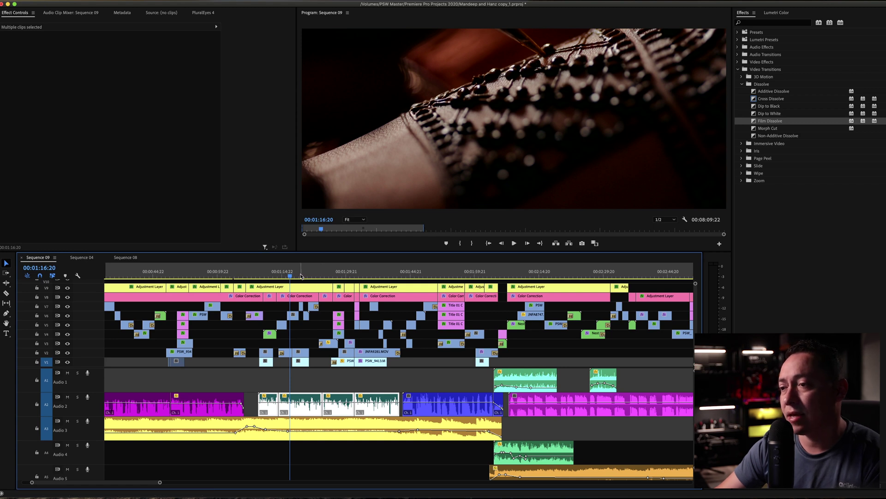
left_click(302, 305)
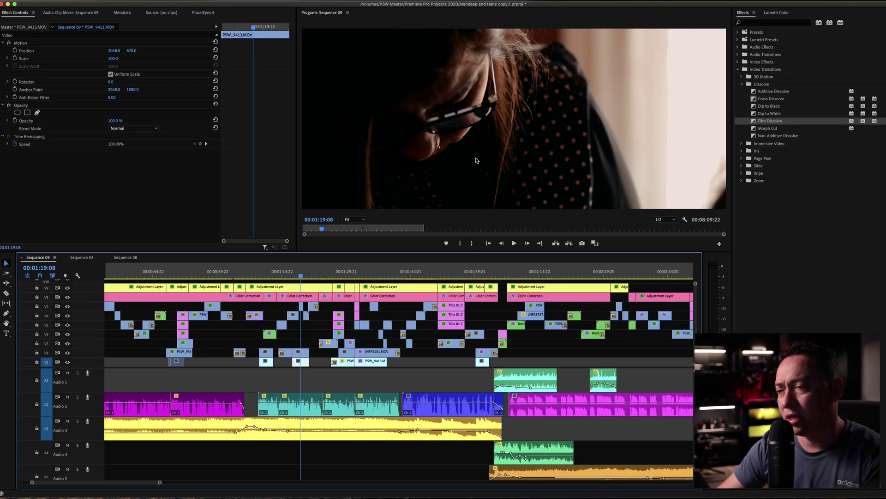
left_click(305, 277)
left_click(311, 277)
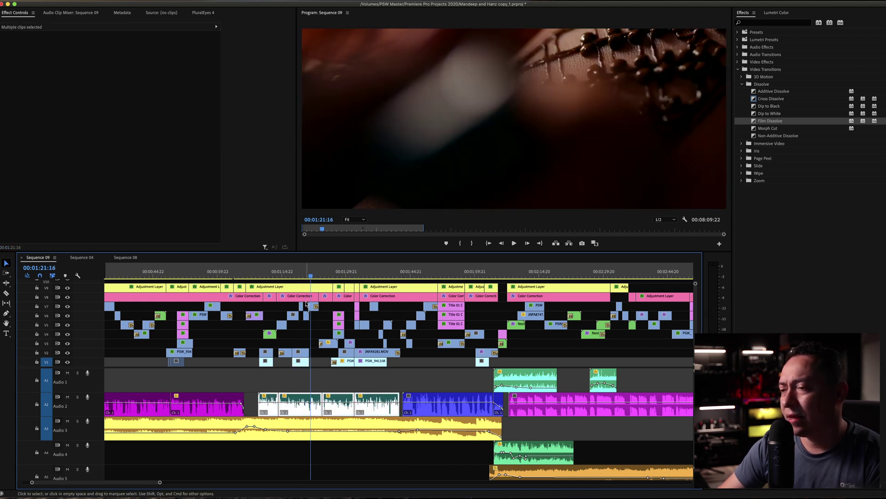
left_click(320, 277)
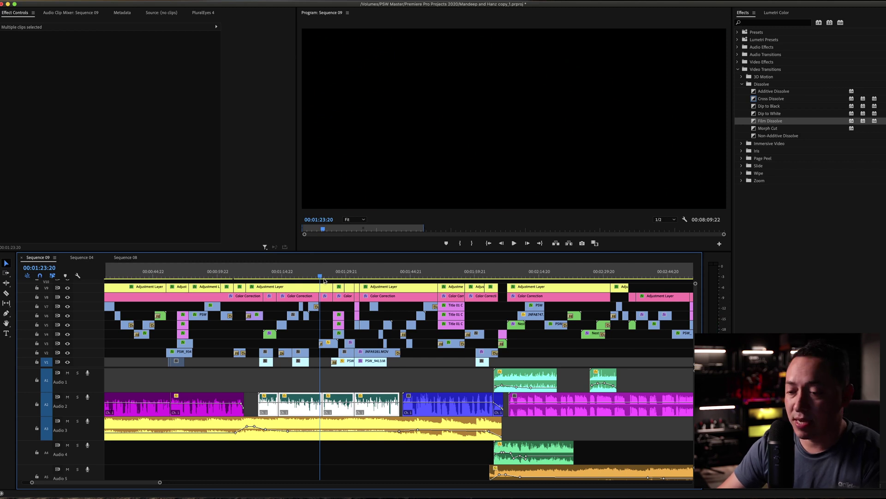
left_click(324, 277)
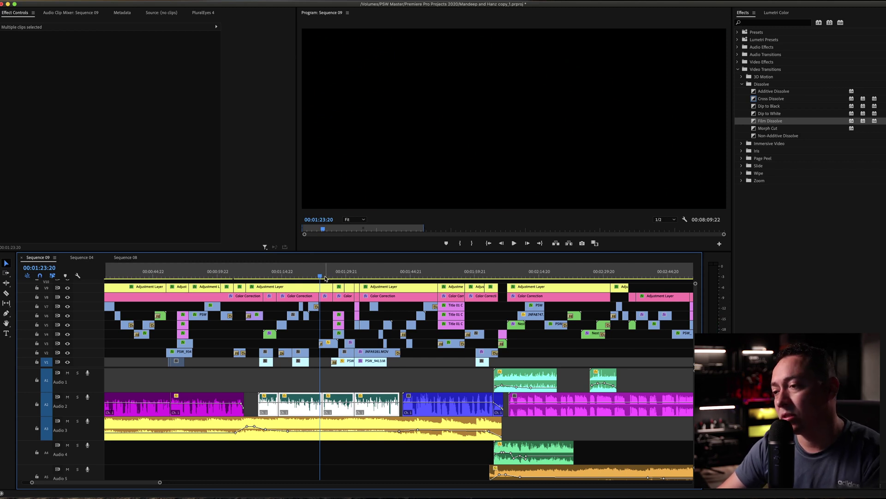
left_click(314, 277)
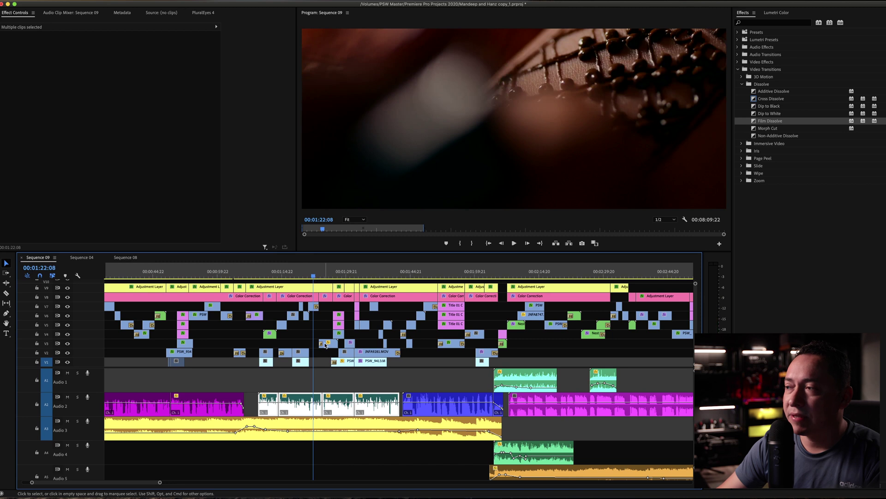
key("space")
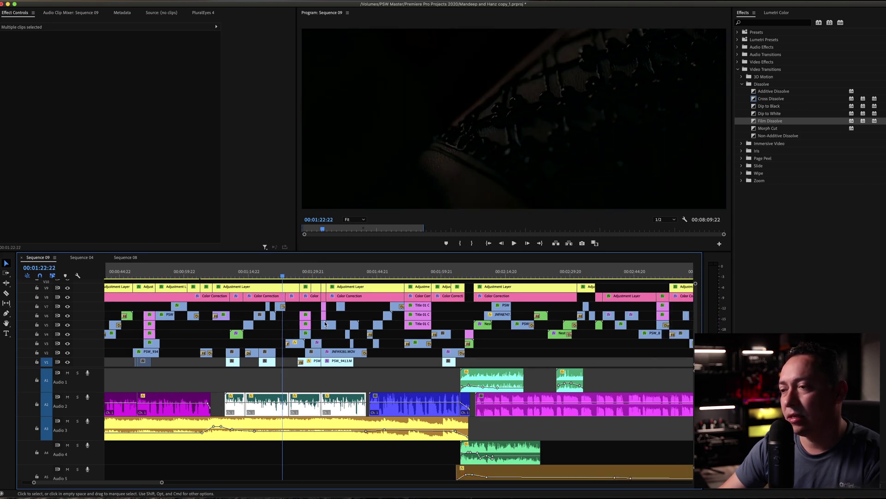
scroll(224, 383, "right", 3)
left_click_drag(226, 382, 324, 397)
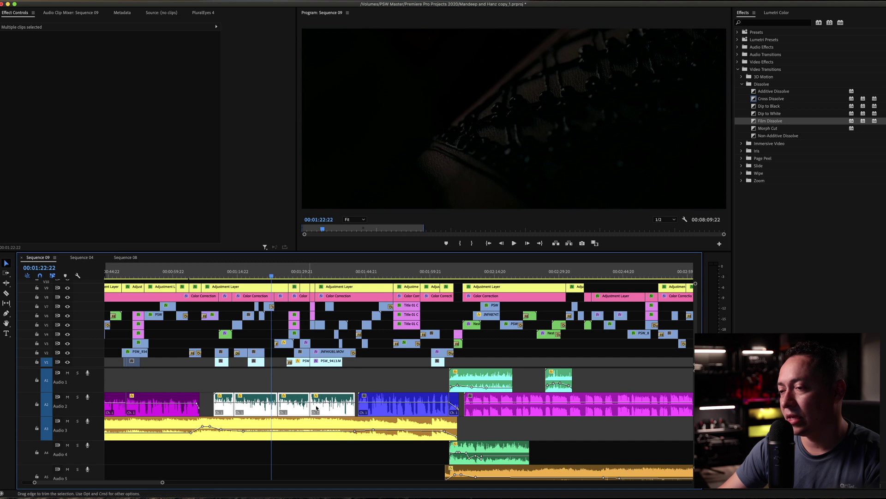
key("space")
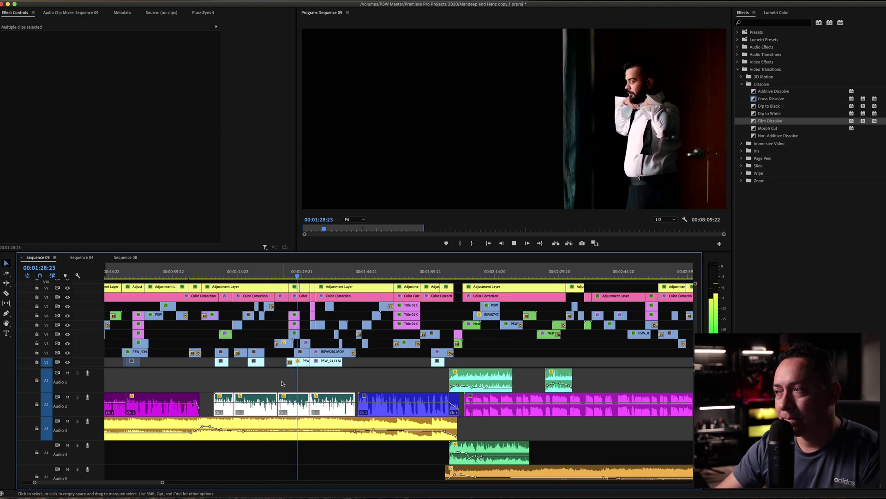
key("space")
left_click(283, 384)
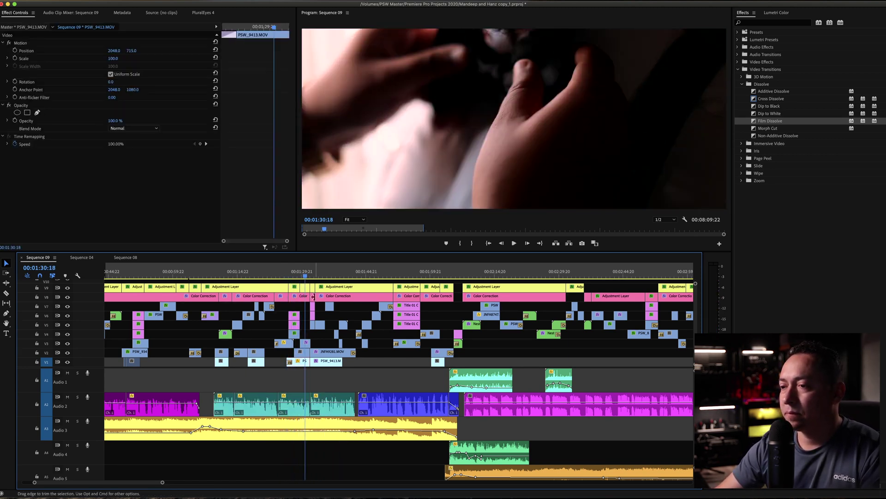
left_click(278, 276)
key("space")
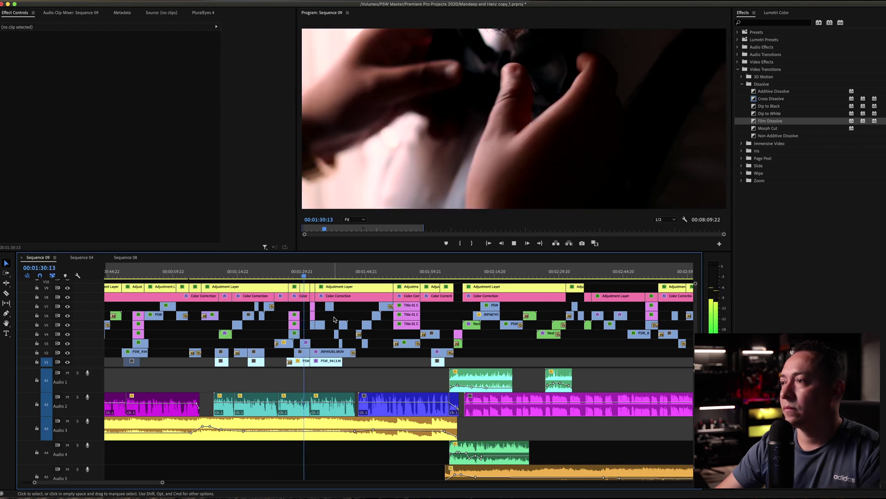
left_click(512, 243)
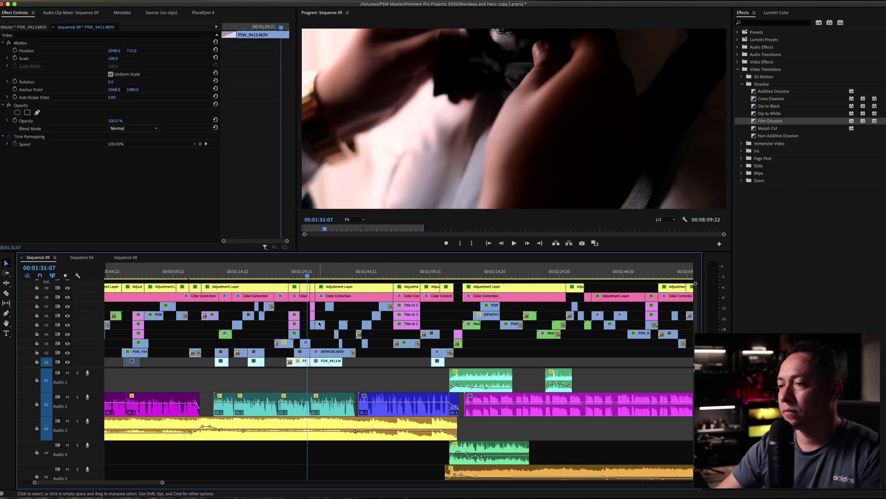
scroll(319, 324, "down", 2)
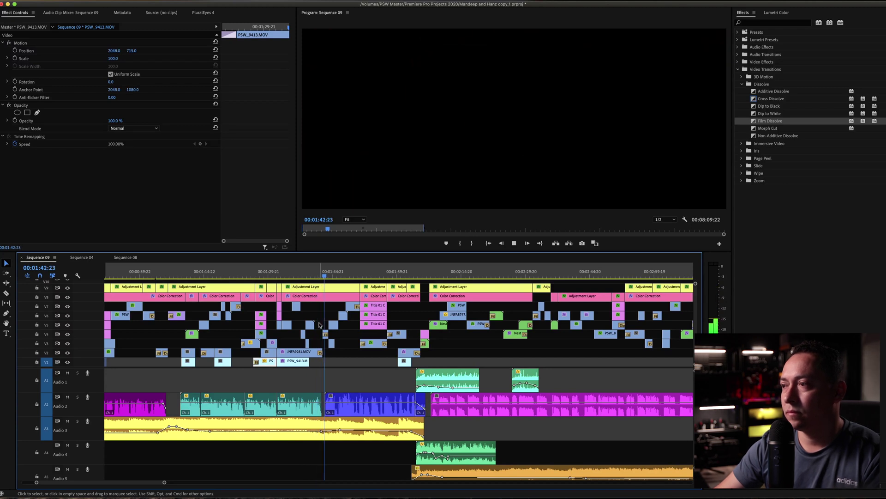
key("space")
key("Up")
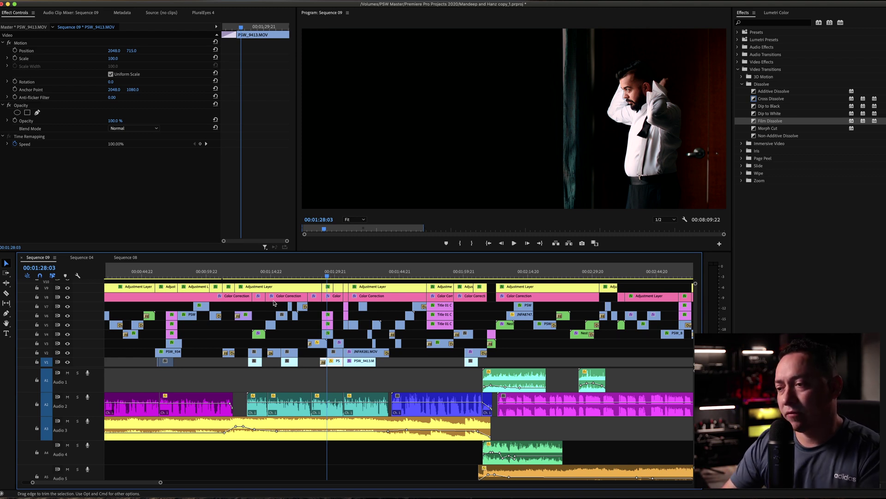
left_click(317, 275)
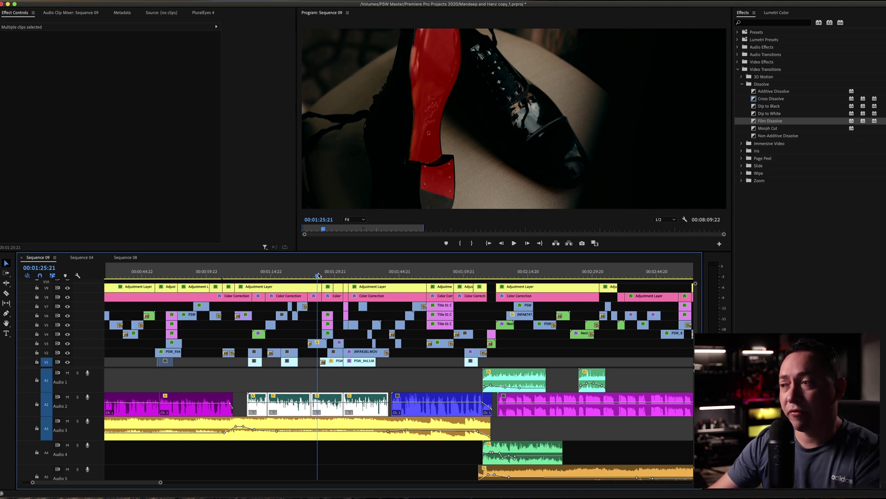
left_click_drag(318, 275, 327, 277)
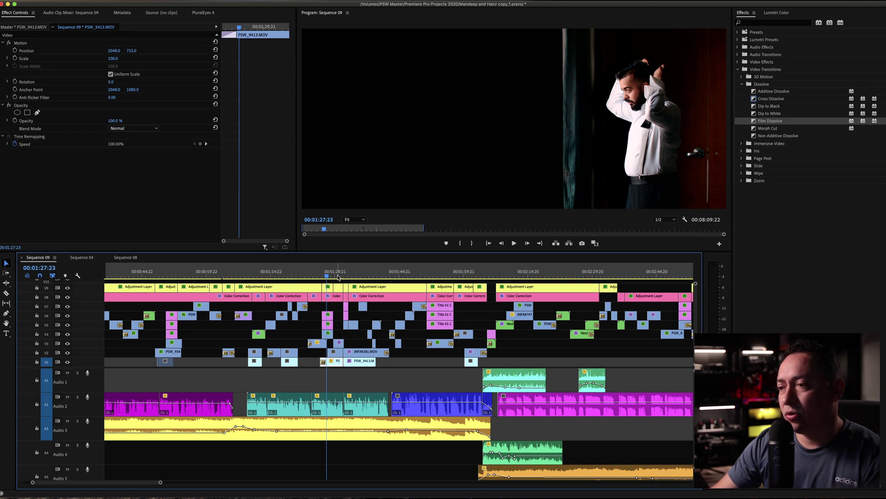
left_click(338, 277)
scroll(346, 312, "up", 3)
scroll(346, 312, "up", 3)
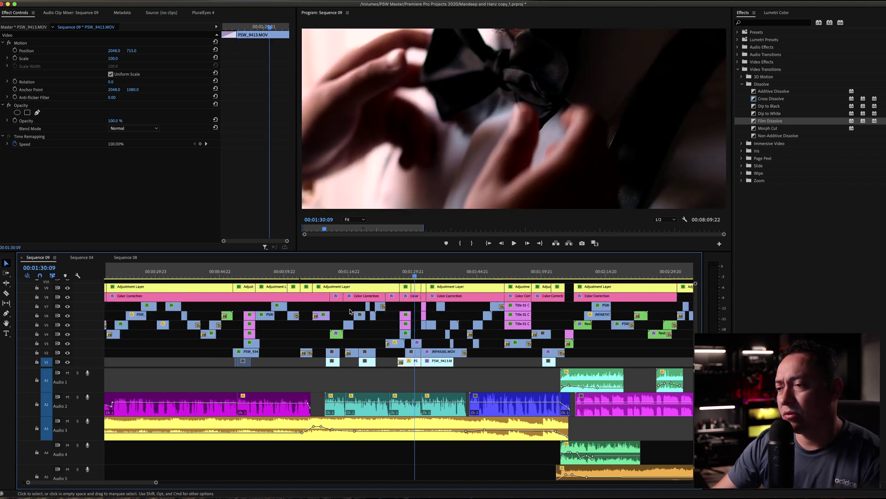
scroll(405, 316, "down", 3)
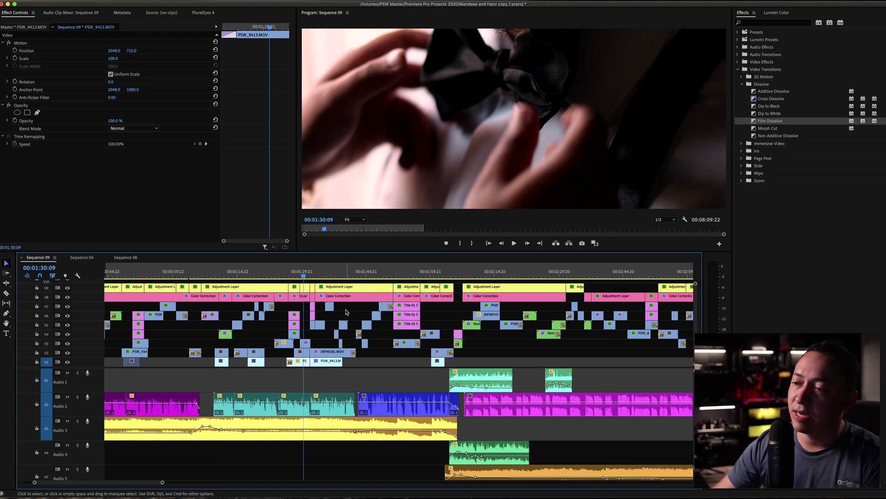
key("space")
key("space")
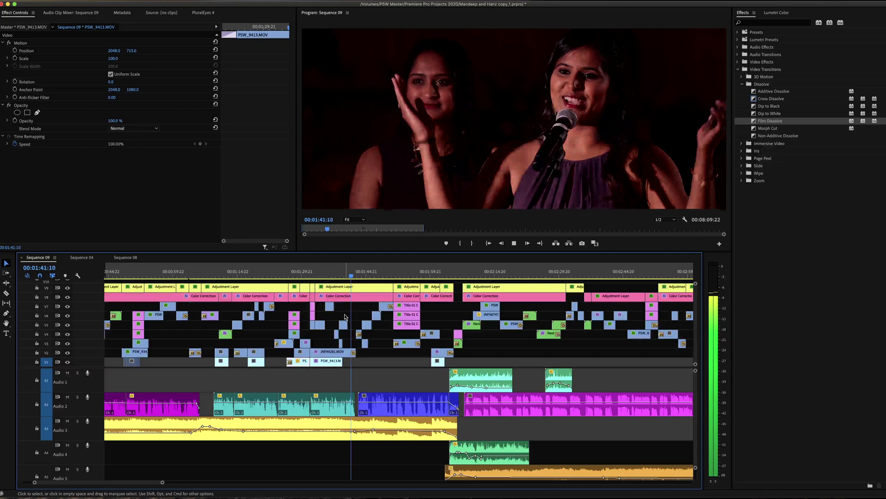
left_click(350, 277)
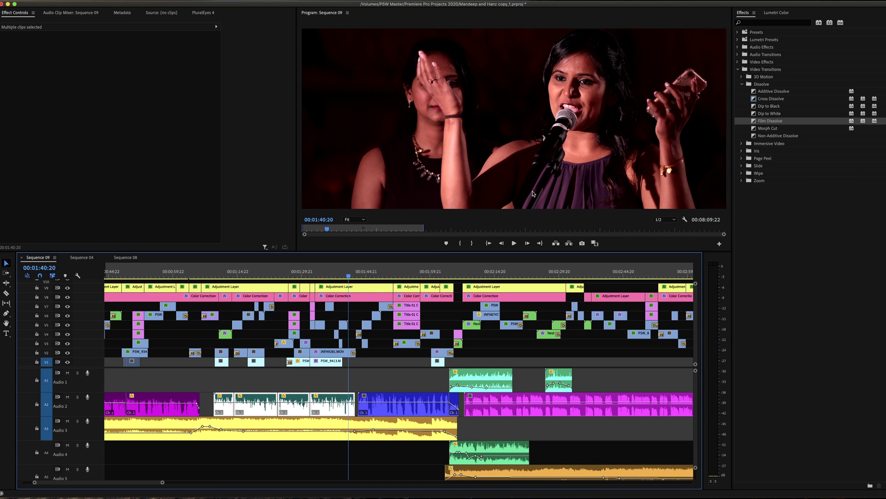
key("space")
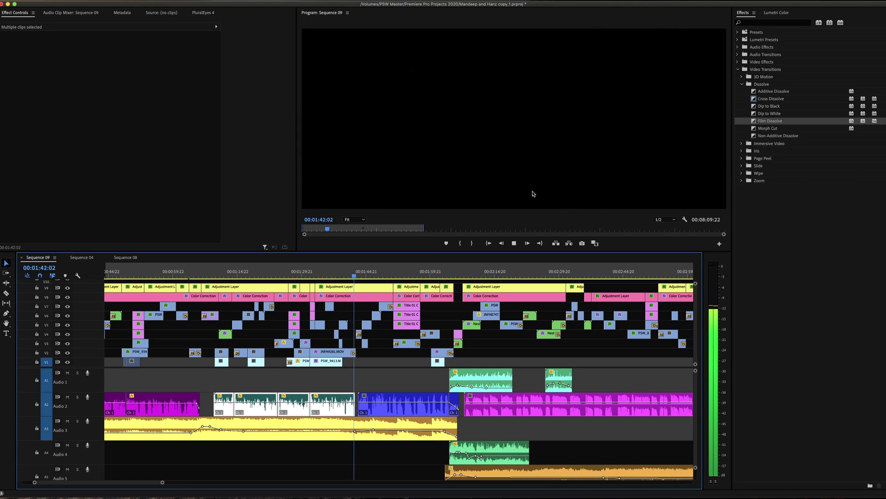
key("space")
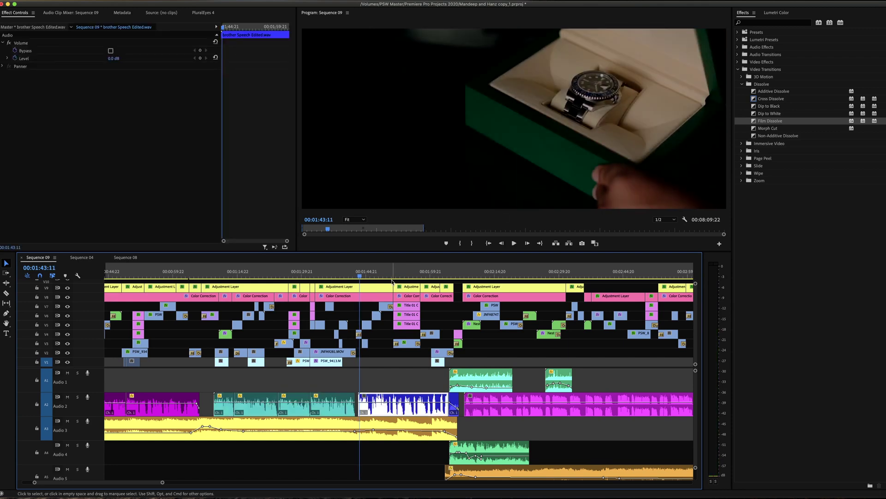
scroll(386, 336, "right", 2)
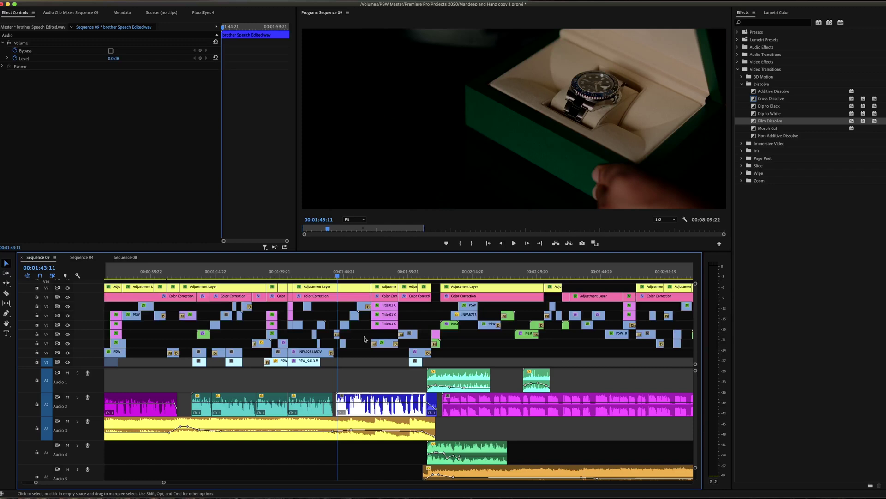
left_click(362, 326)
left_click(362, 328)
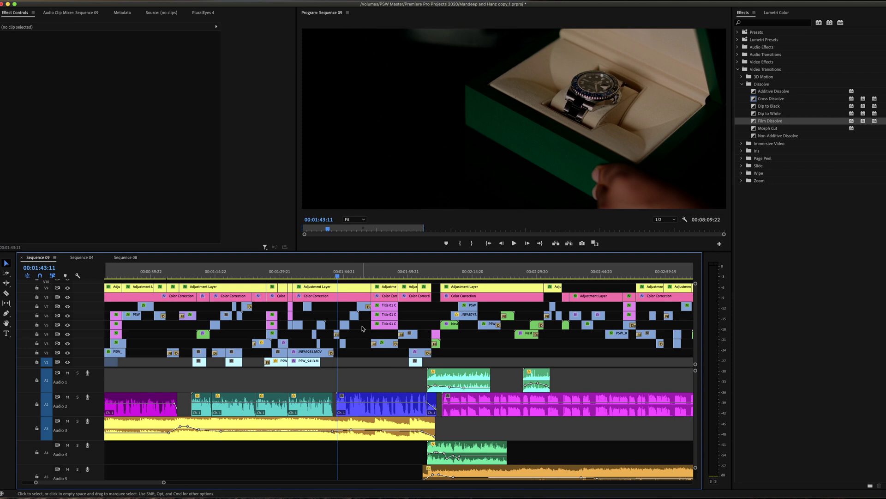
key("space")
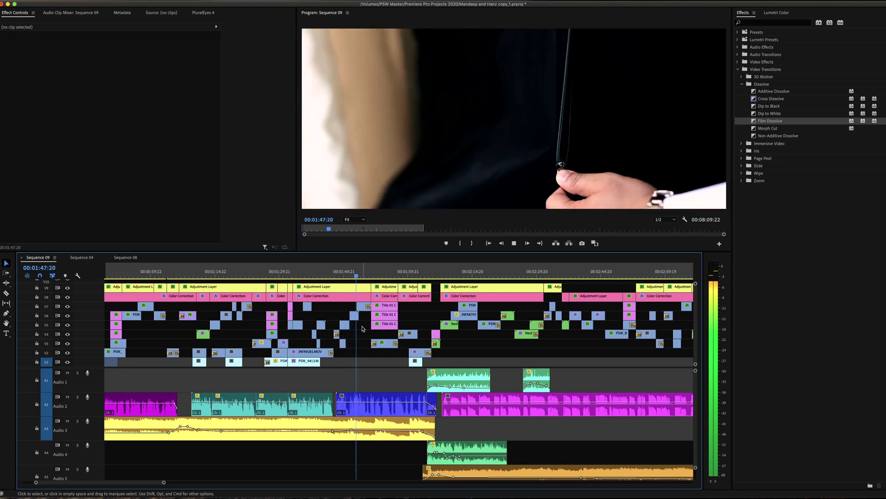
key("Down")
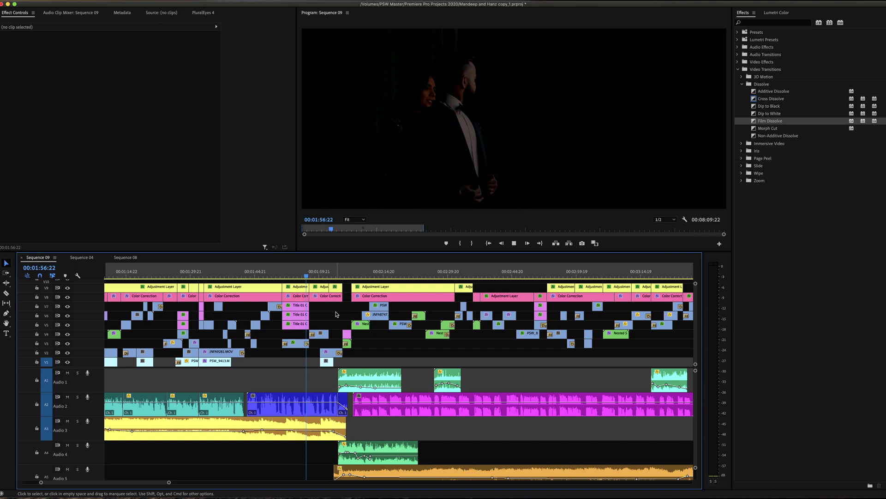
key("space")
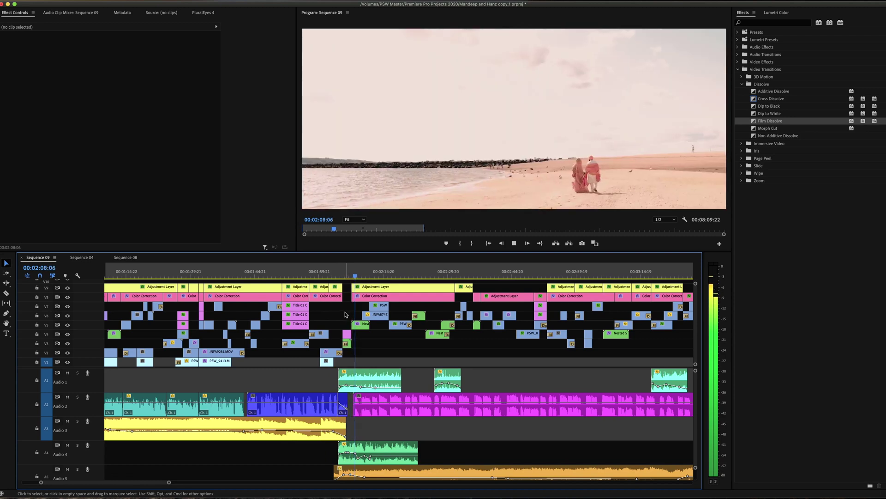
left_click(353, 380)
scroll(354, 292, "up", 5)
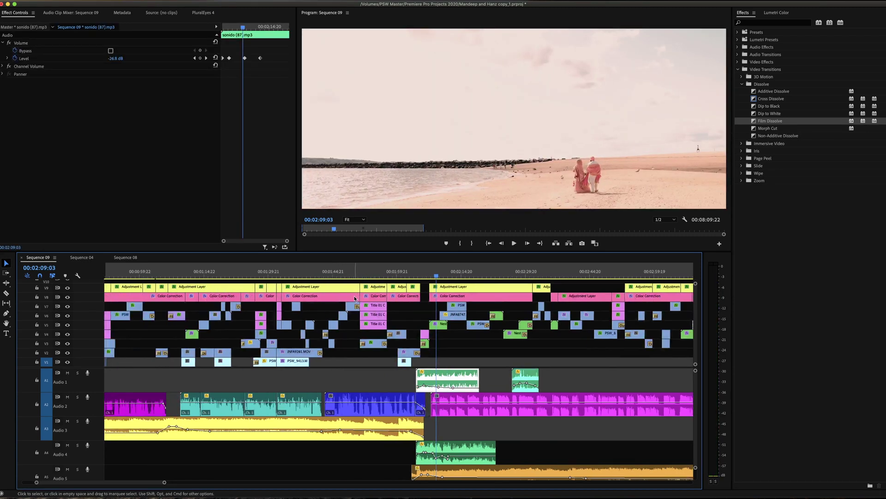
left_click_drag(334, 276, 253, 279)
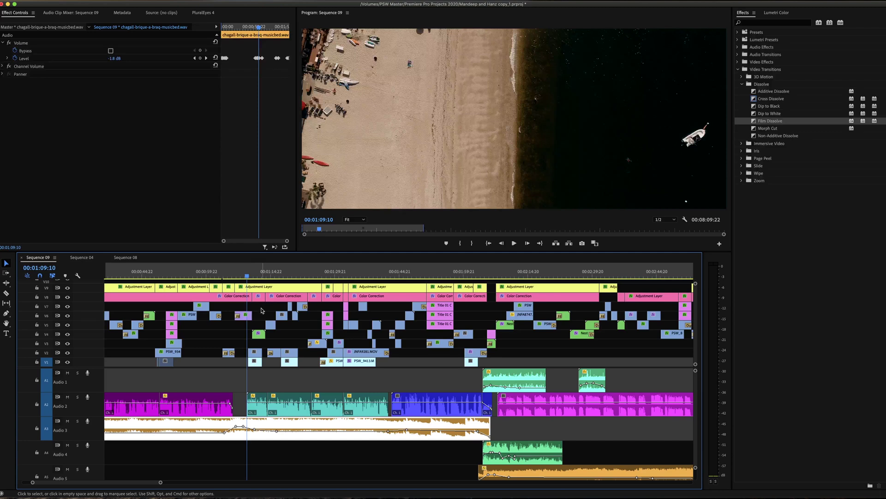
left_click(258, 280)
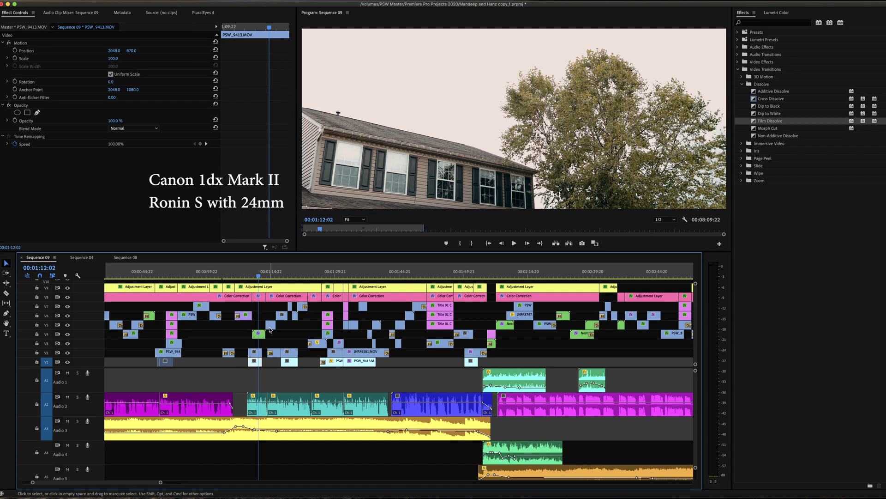
left_click(273, 276)
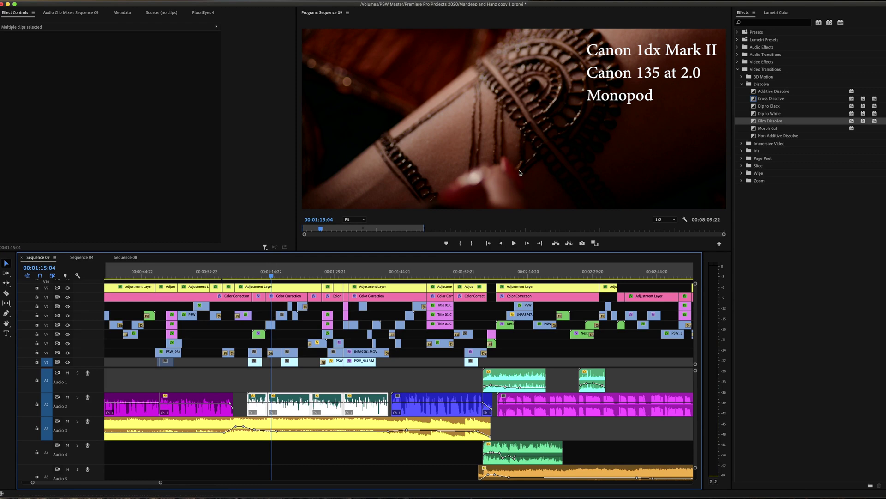
left_click(282, 276)
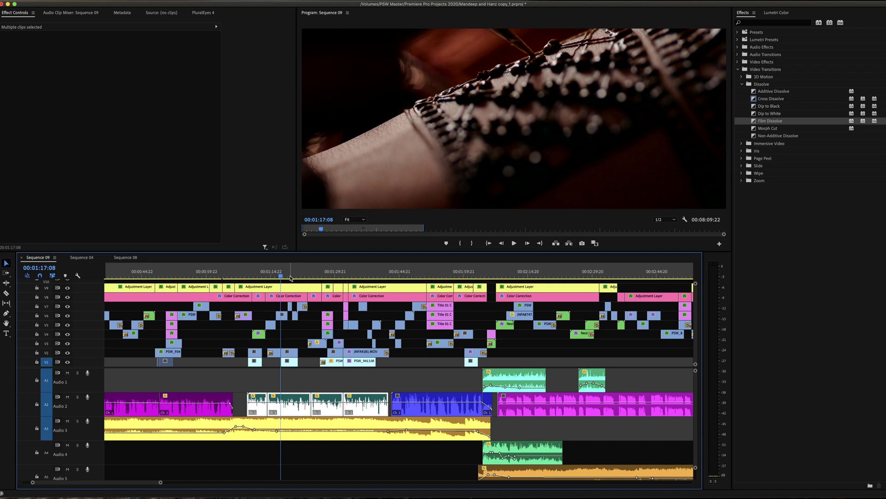
left_click(290, 276)
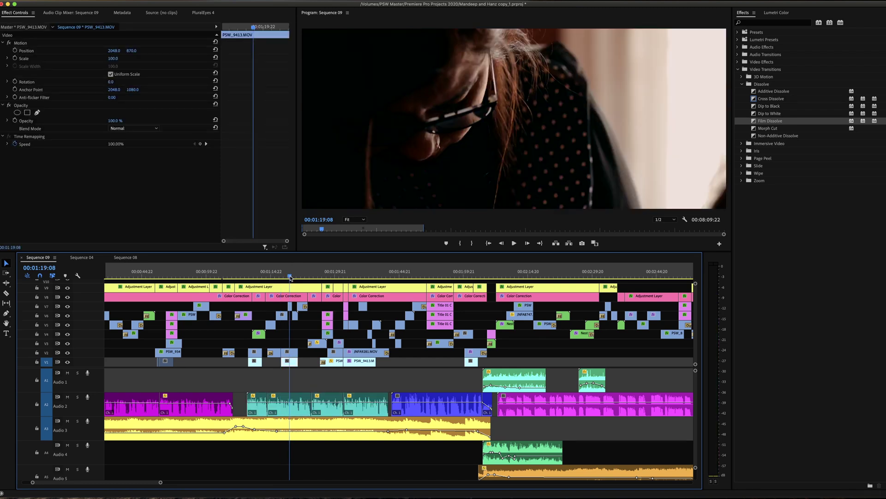
key("space")
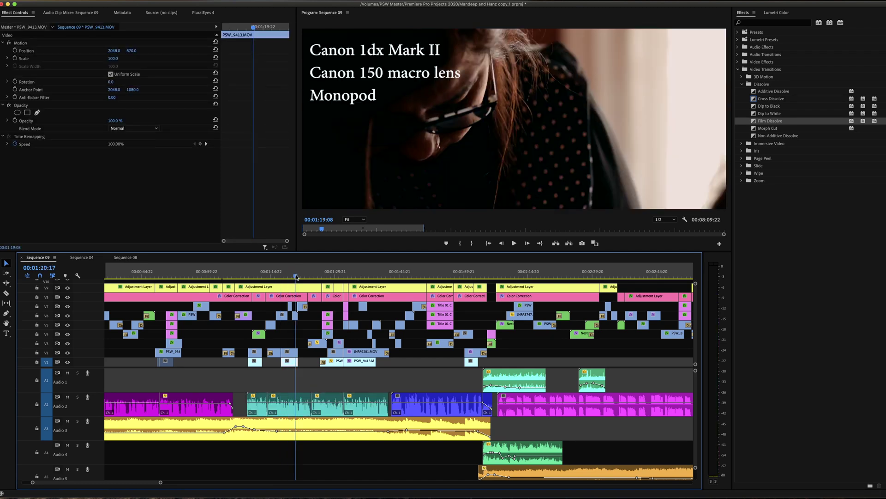
left_click(303, 277)
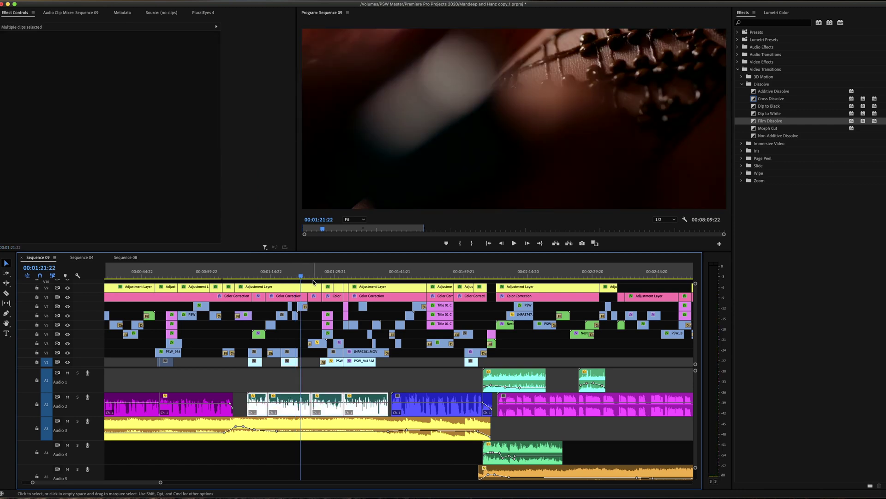
left_click(329, 277)
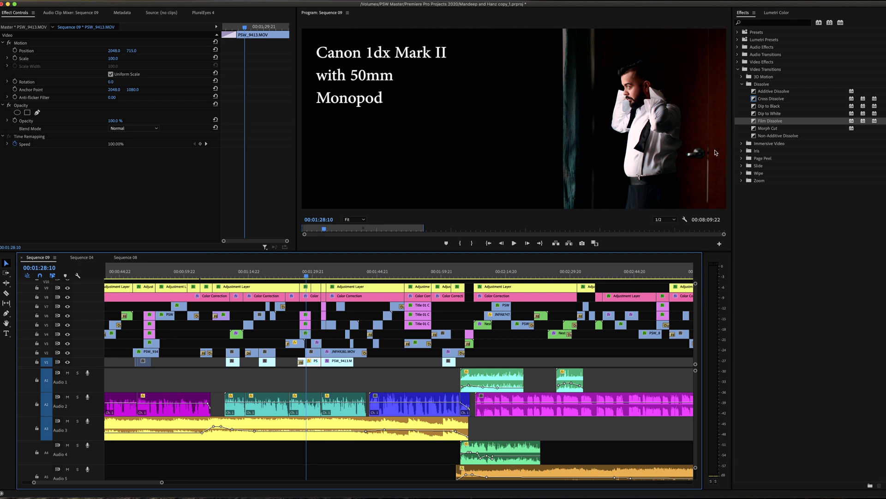
left_click(314, 275)
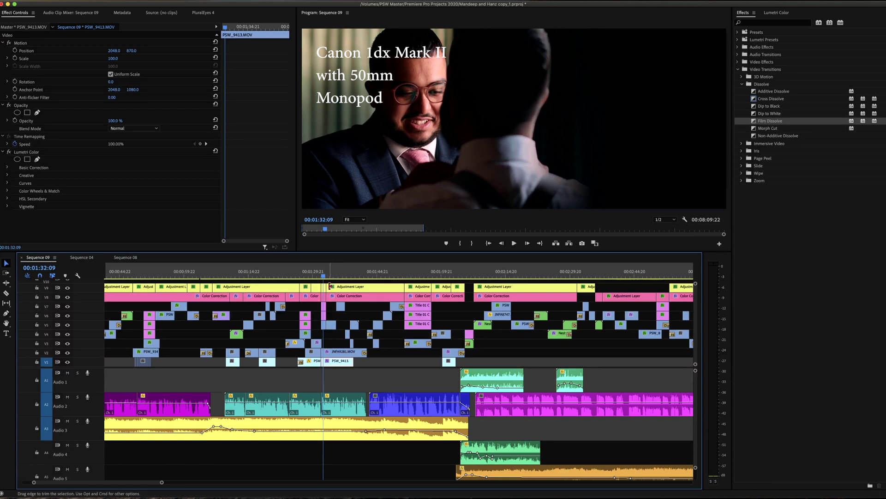
left_click(297, 275)
left_click(306, 275)
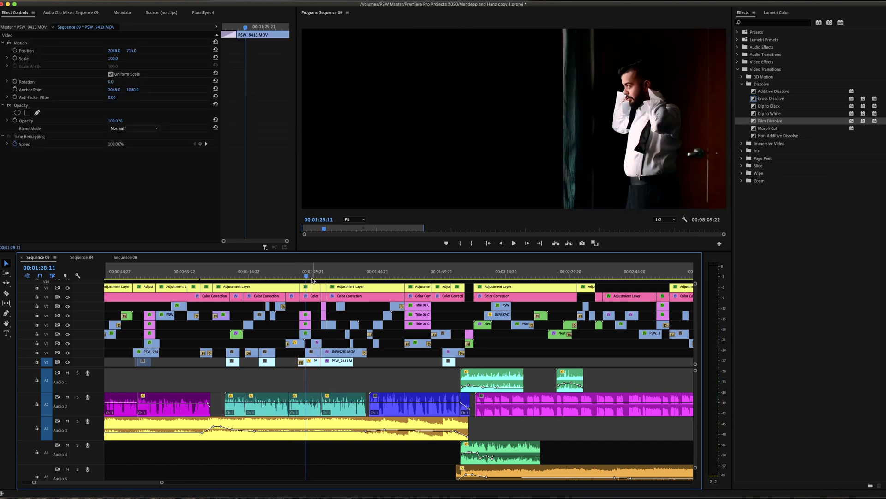
left_click(314, 275)
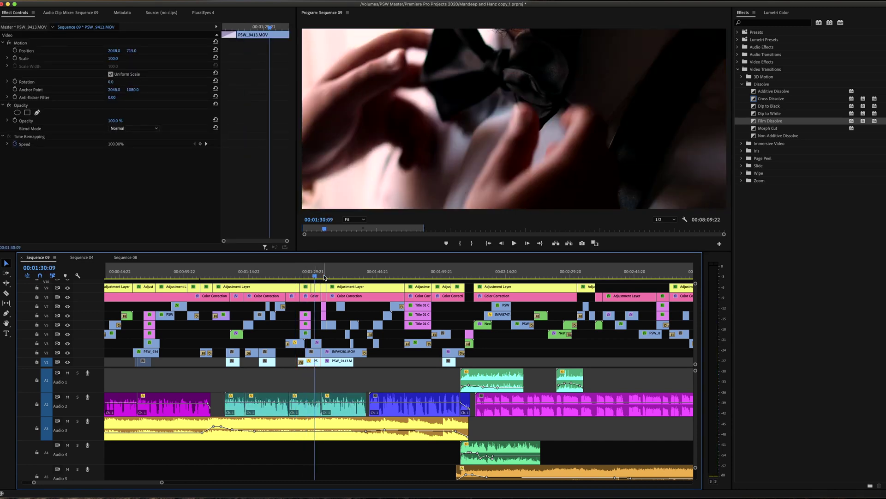
left_click(324, 276)
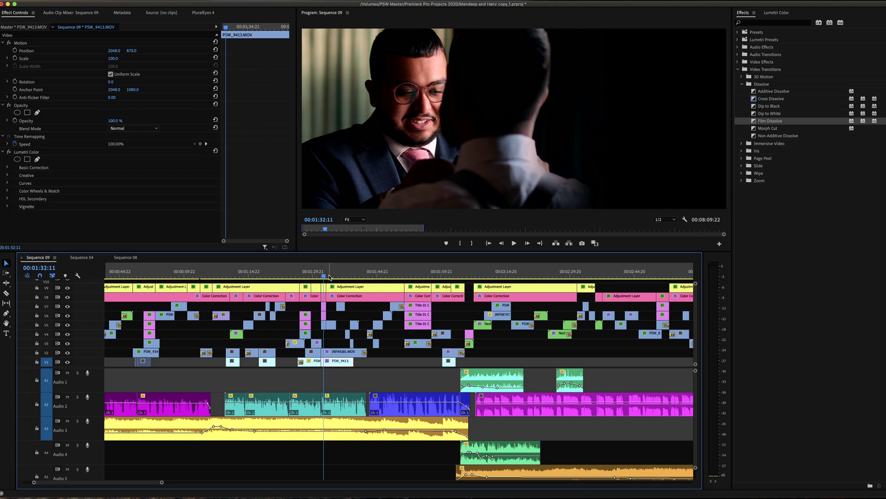
left_click(330, 276)
left_click(331, 276)
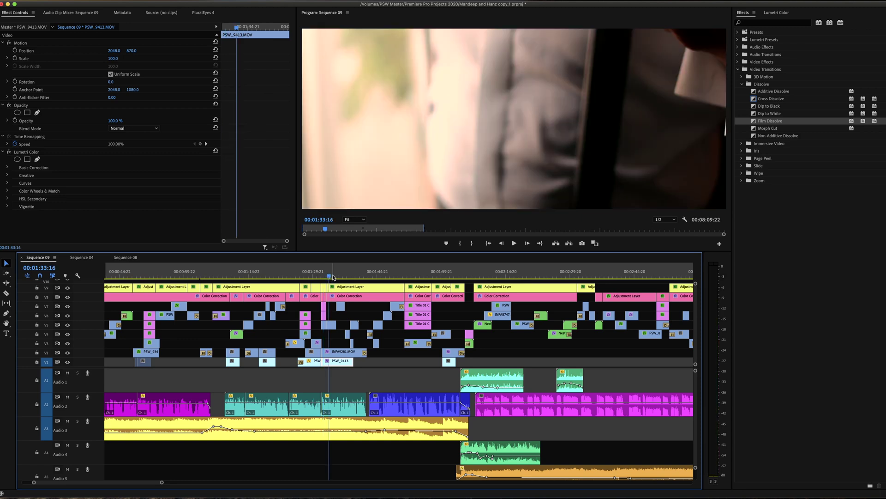
left_click(340, 276)
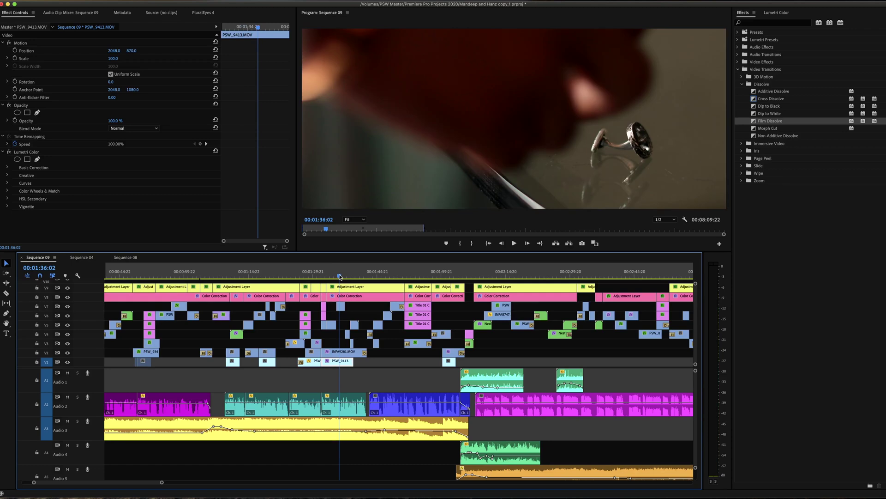
key("Up")
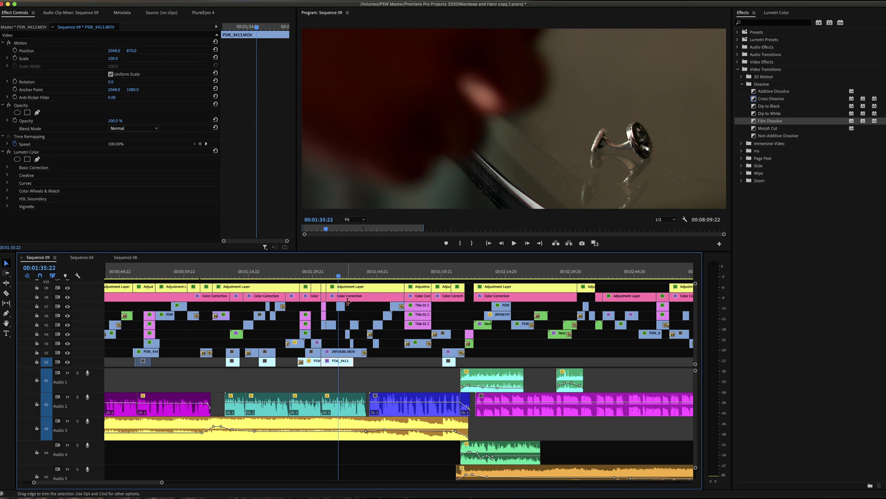
left_click(347, 276)
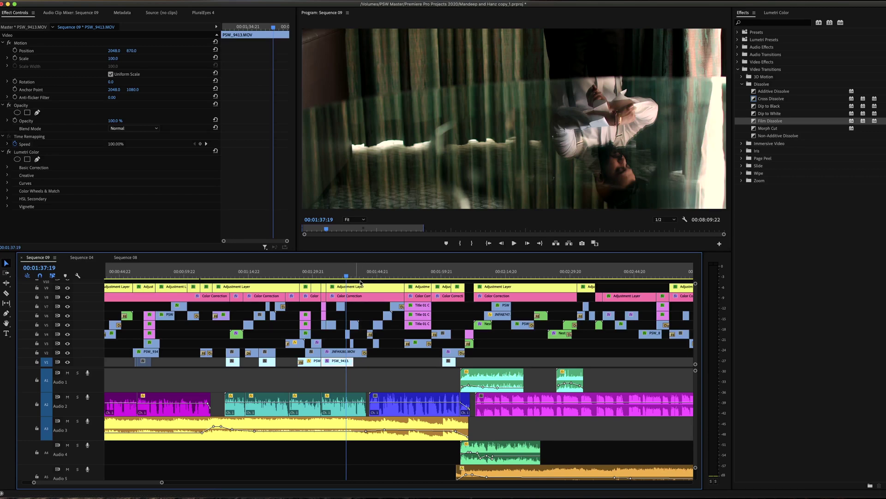
key("l")
key("l")
key("l")
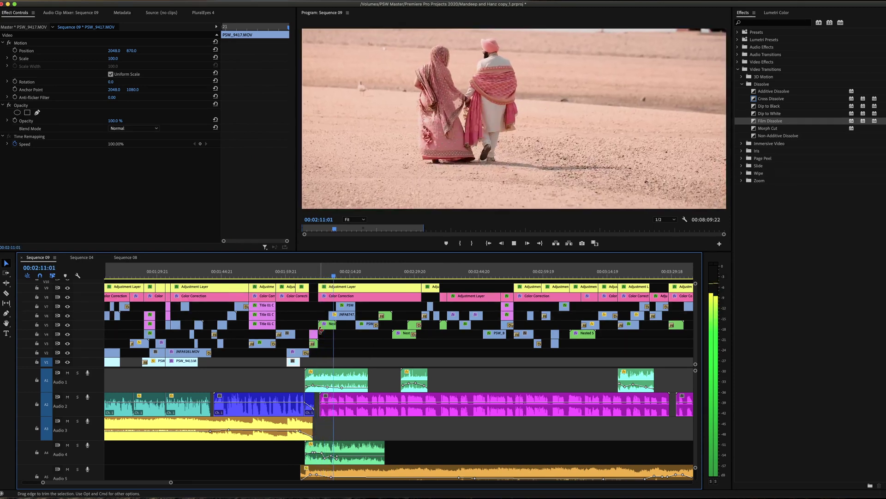
scroll(321, 331, "down", 2)
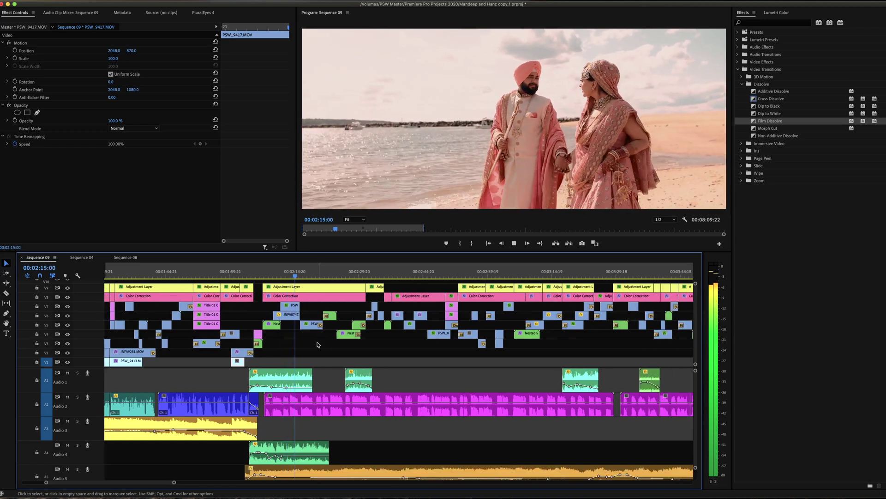
scroll(319, 337, "down", 2)
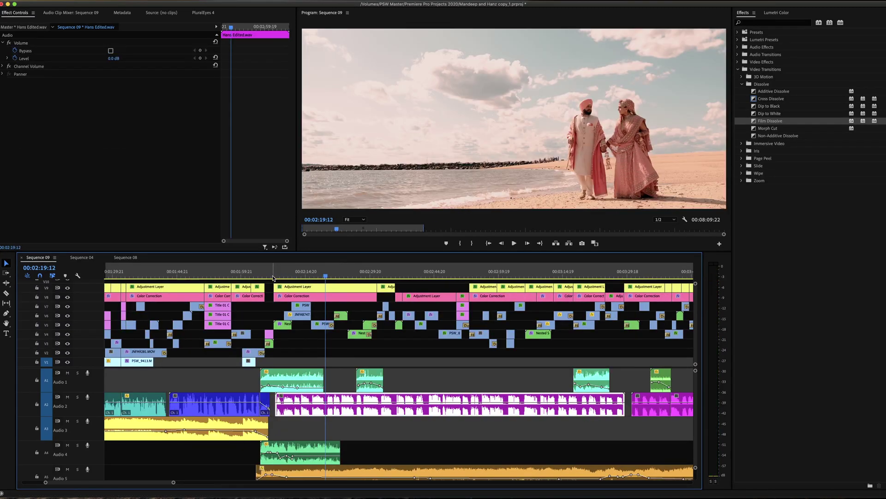
left_click(257, 276)
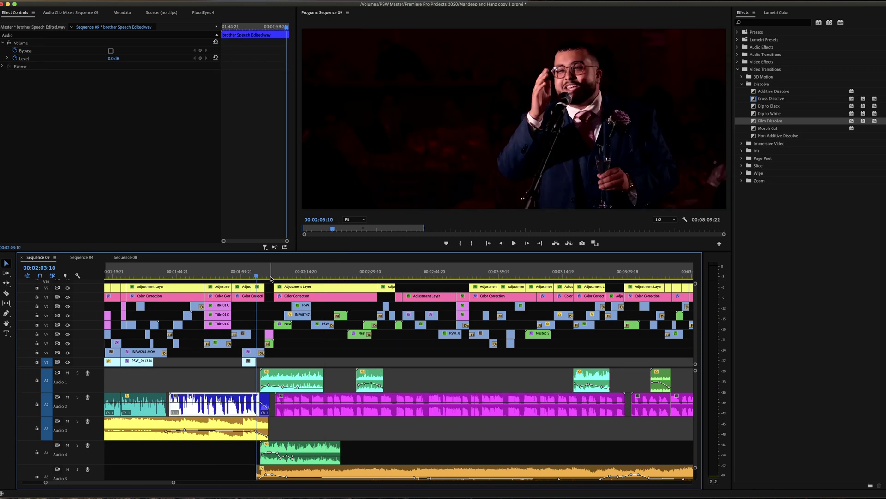
left_click(269, 276)
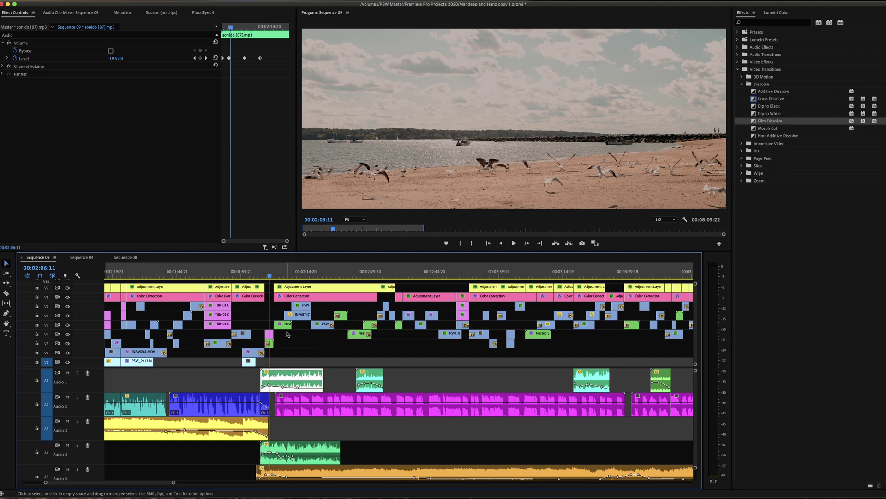
left_click(278, 276)
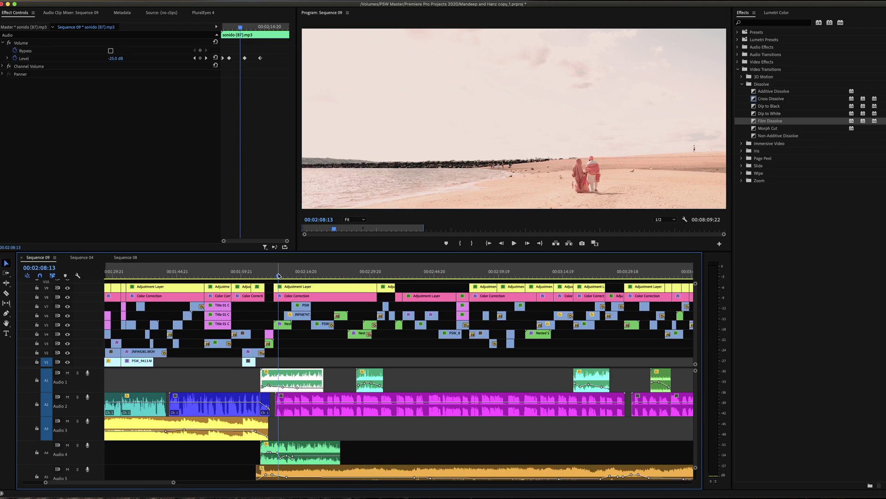
left_click(313, 308)
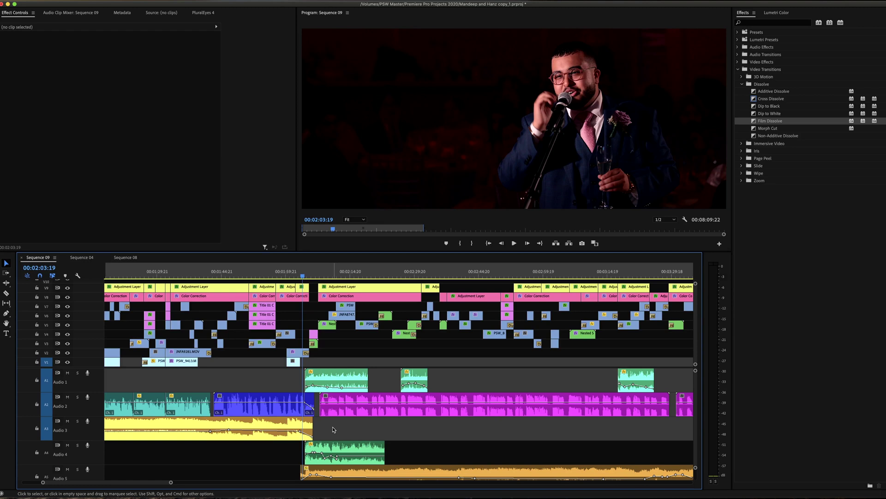
scroll(332, 429, "down", 2)
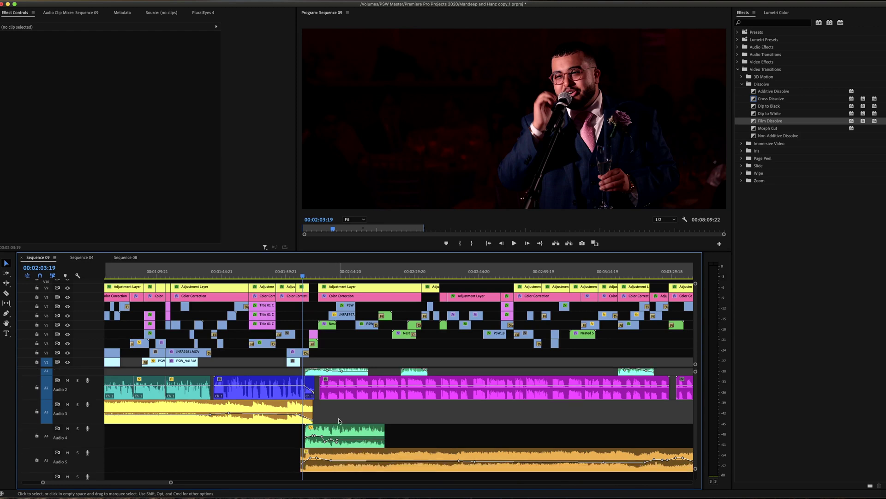
scroll(340, 421, "right", 2)
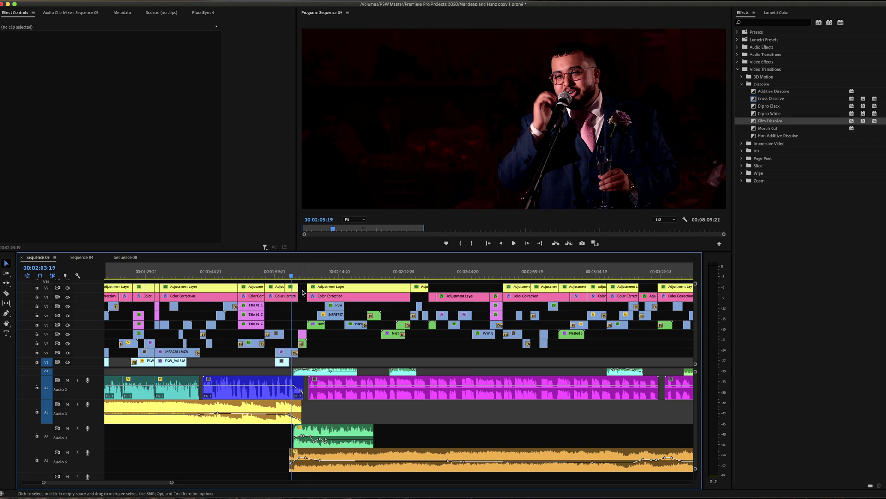
left_click(302, 275)
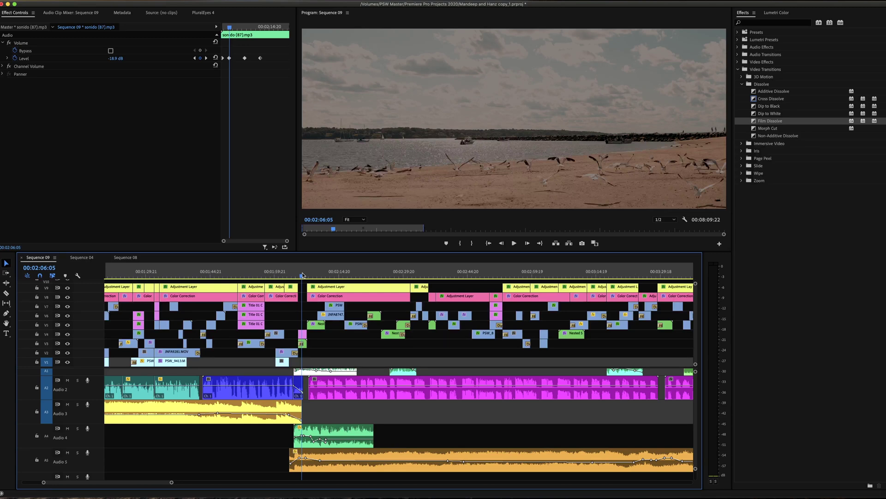
left_click_drag(302, 276, 311, 276)
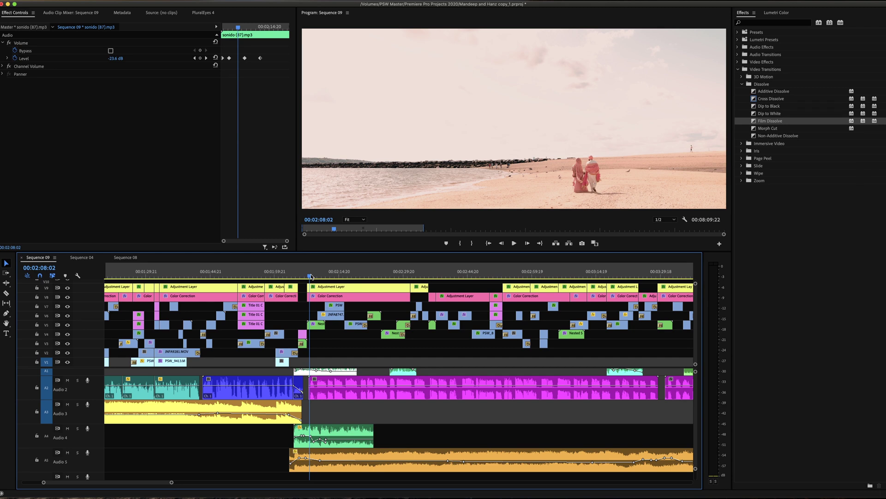
left_click_drag(311, 276, 286, 276)
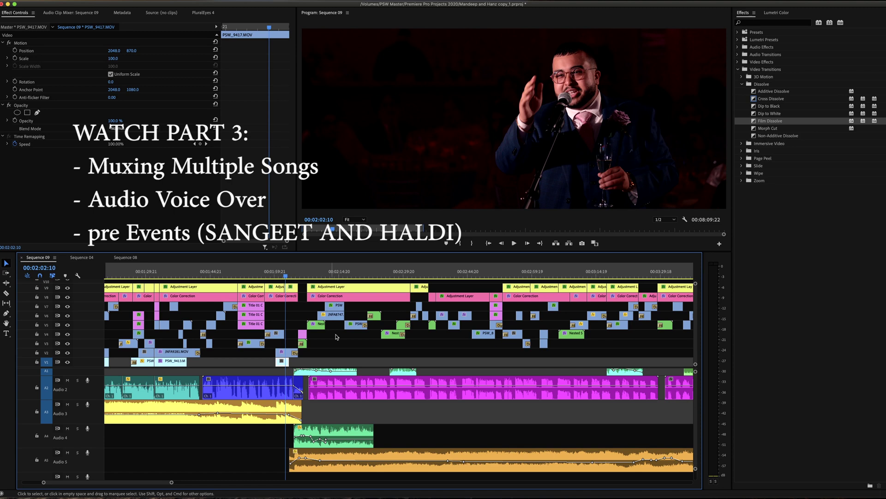
- Restore the A1 audio track in Sequence 09 to full height with Alt+=
key("alt+equal")
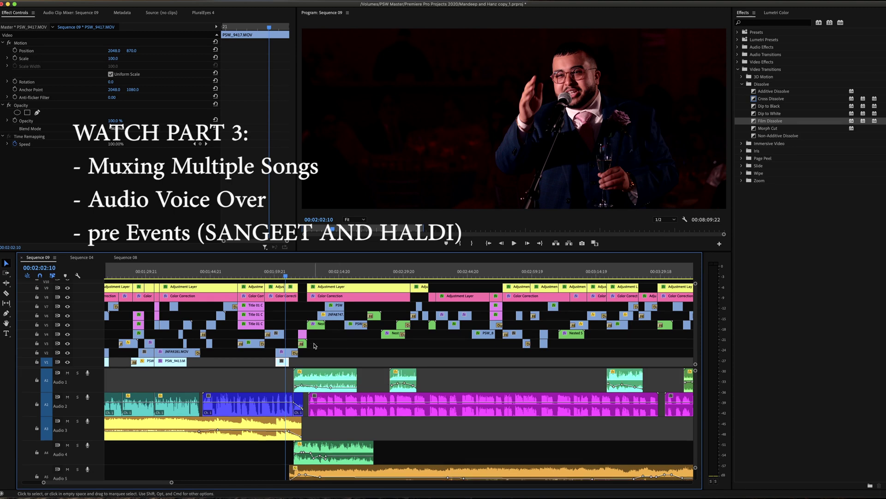